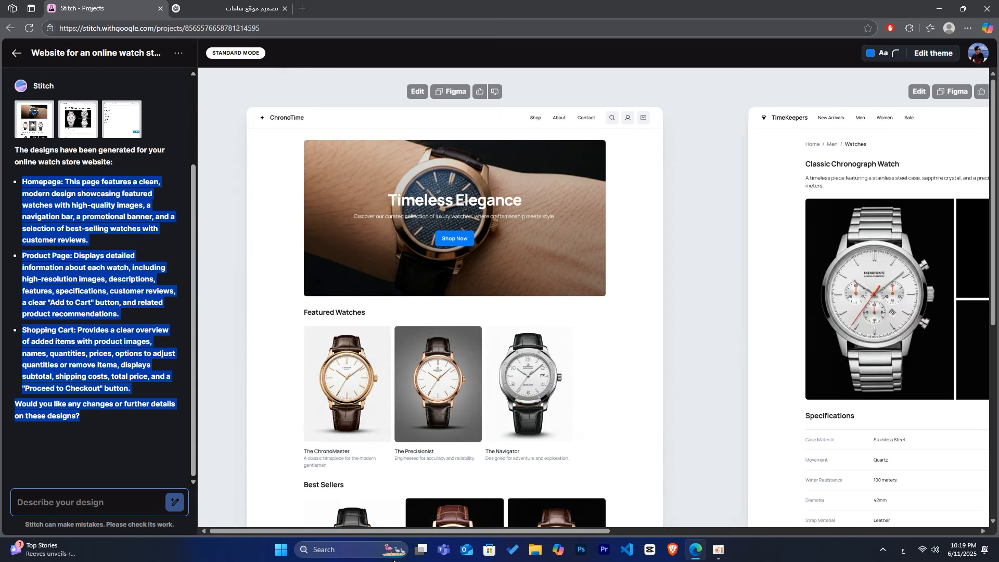
# Open the Classic Chronograph Watch product page design in preview and examine its specifications, customer reviews and related products.
pyautogui.scroll(-4, 542, 453)
pyautogui.moveTo(561, 530); pyautogui.dragTo(795, 530)
pyautogui.scroll(4, 473, 420)
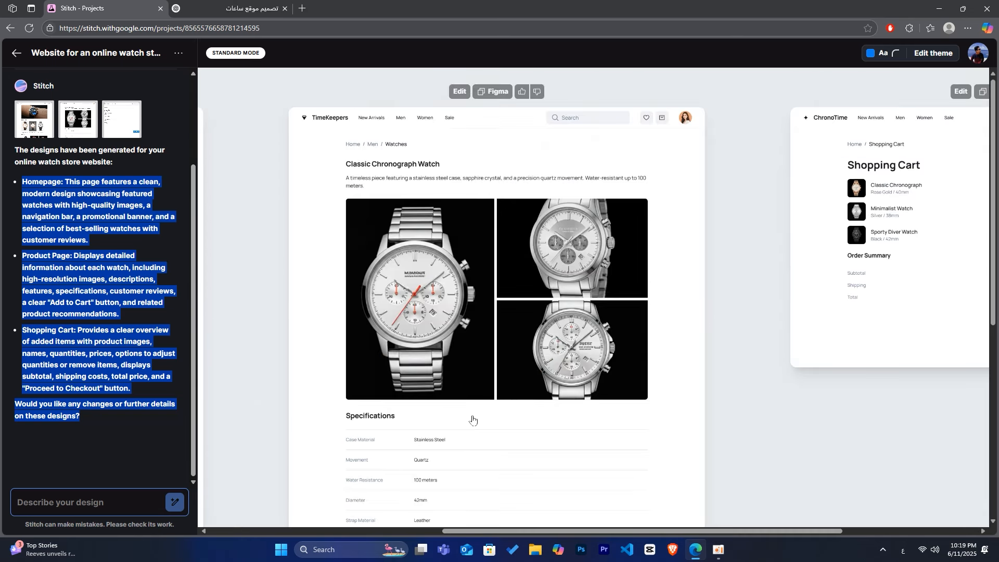
pyautogui.click(473, 420)
pyautogui.scroll(-5, 500, 314)
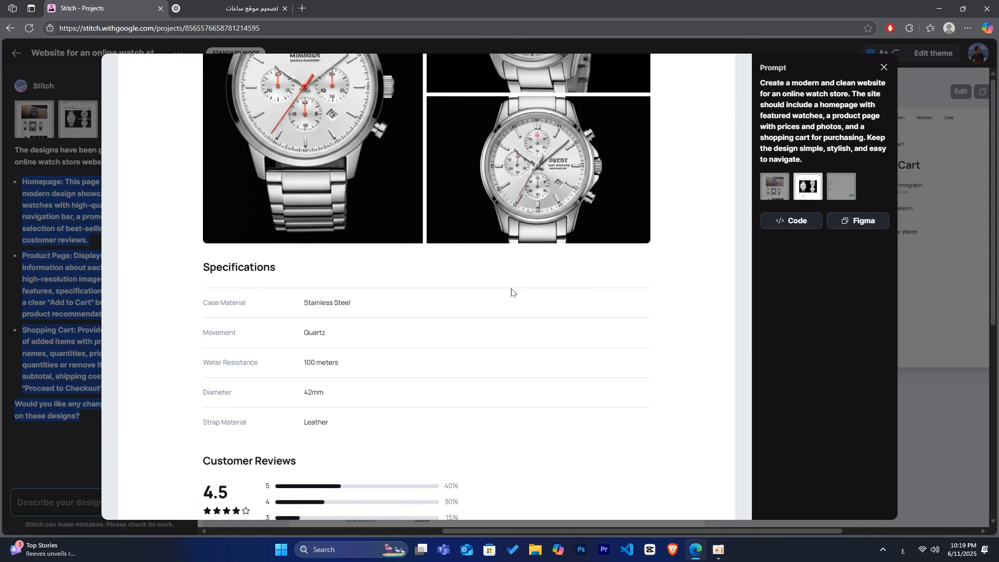
pyautogui.scroll(-4, 348, 349)
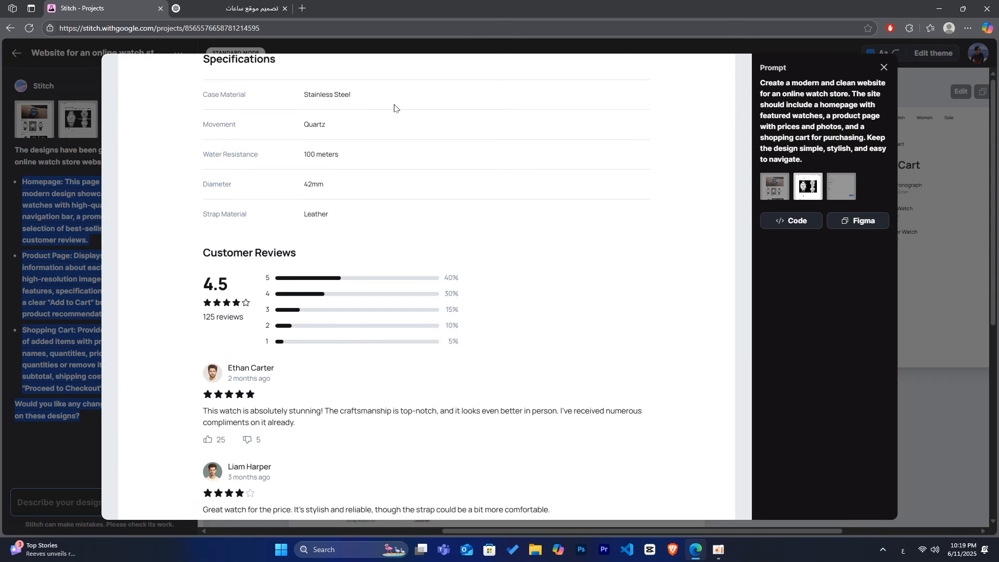
pyautogui.scroll(-3, 443, 268)
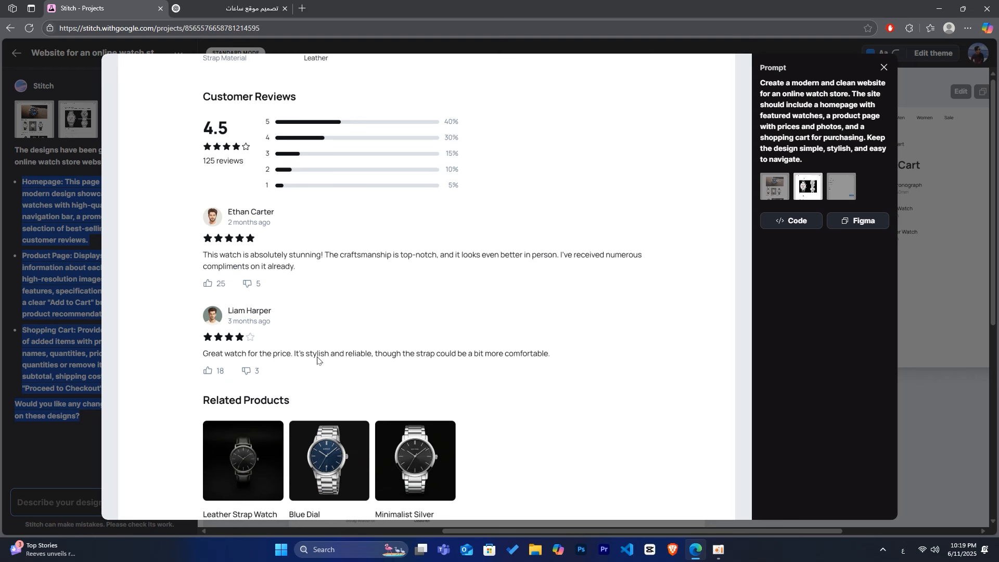
pyautogui.scroll(-2, 417, 346)
pyautogui.scroll(6, 416, 349)
pyautogui.scroll(6, 416, 349)
pyautogui.scroll(-12, 416, 346)
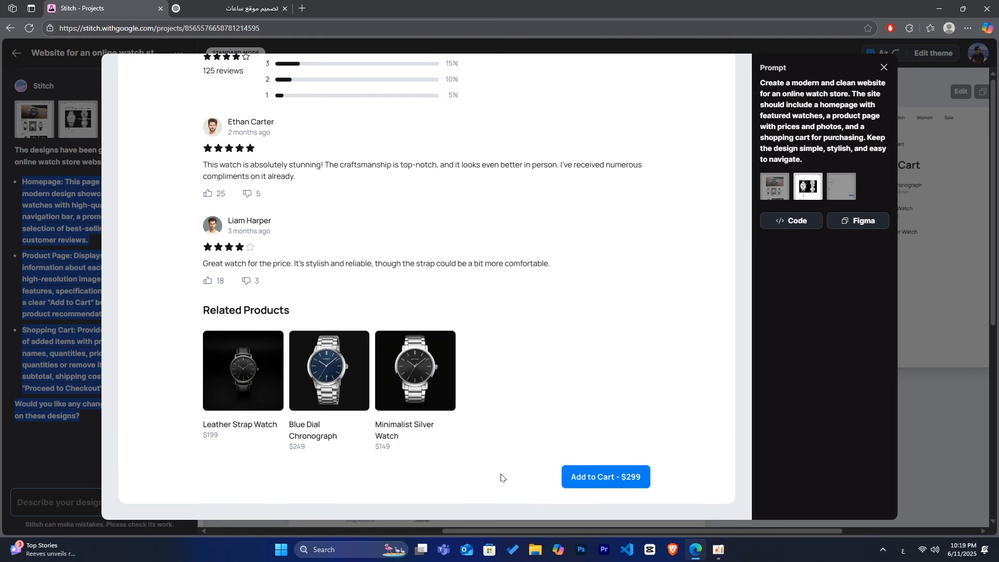
pyautogui.scroll(6, 504, 312)
pyautogui.scroll(-6, 505, 315)
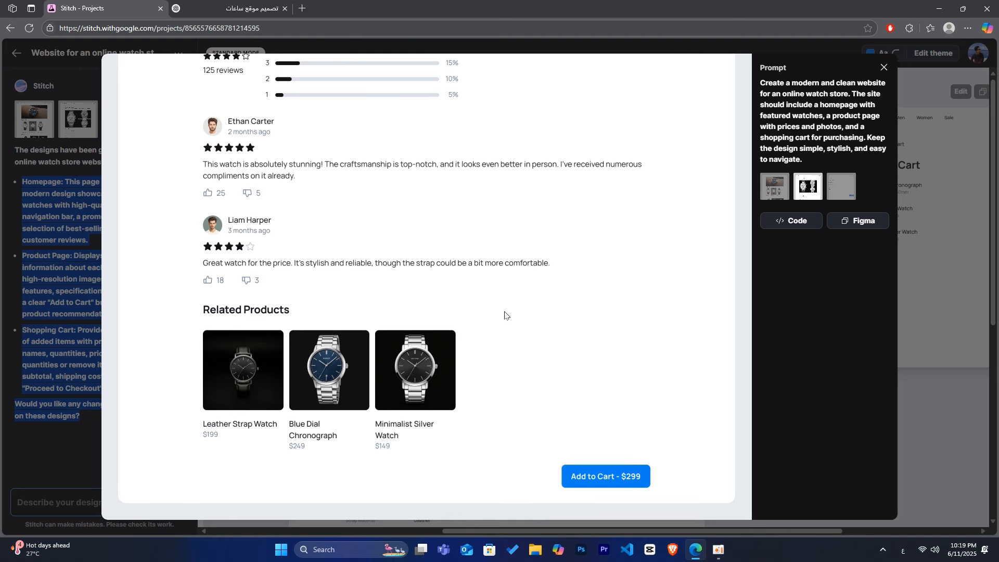
pyautogui.scroll(12, 506, 314)
pyautogui.click(956, 276)
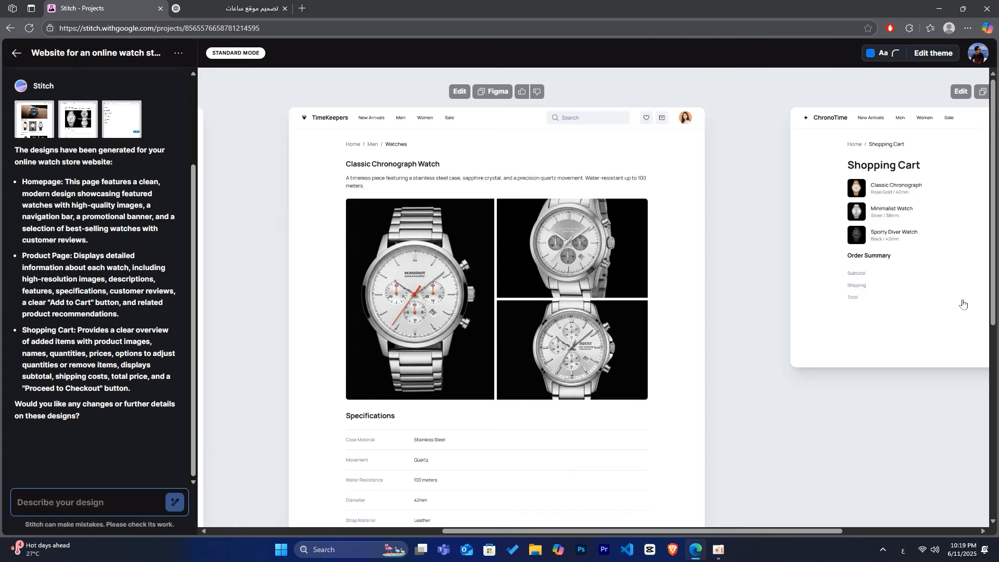
# Preview the Shopping Cart design with its order summary, view the product page design again and return to the canvas.
pyautogui.click(918, 281)
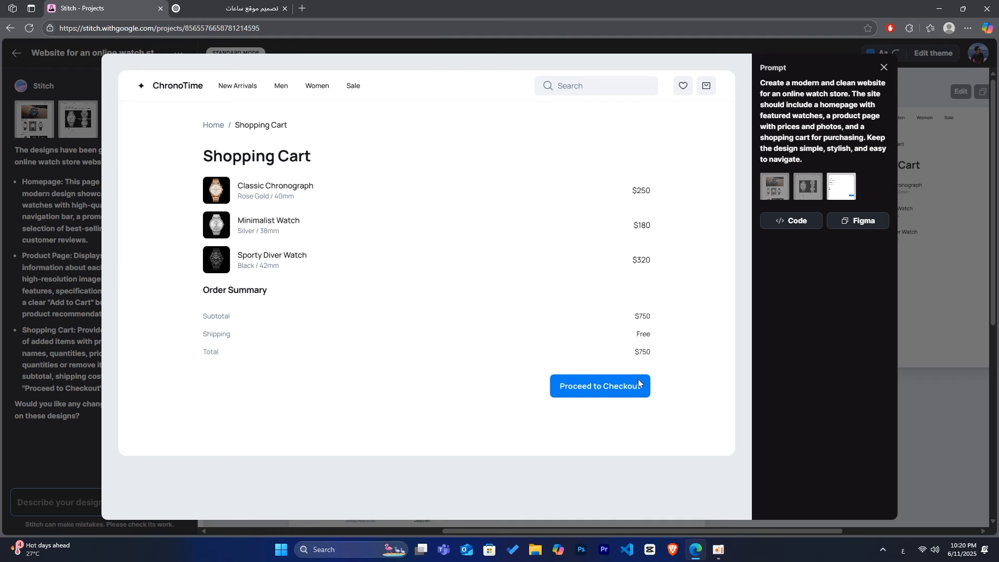
pyautogui.click(924, 296)
pyautogui.click(543, 317)
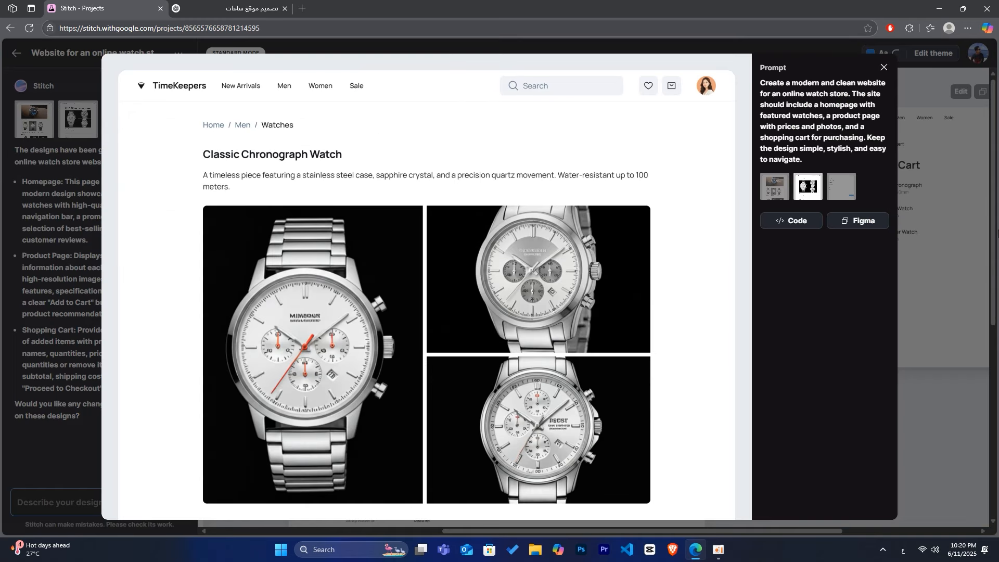
pyautogui.click(878, 240)
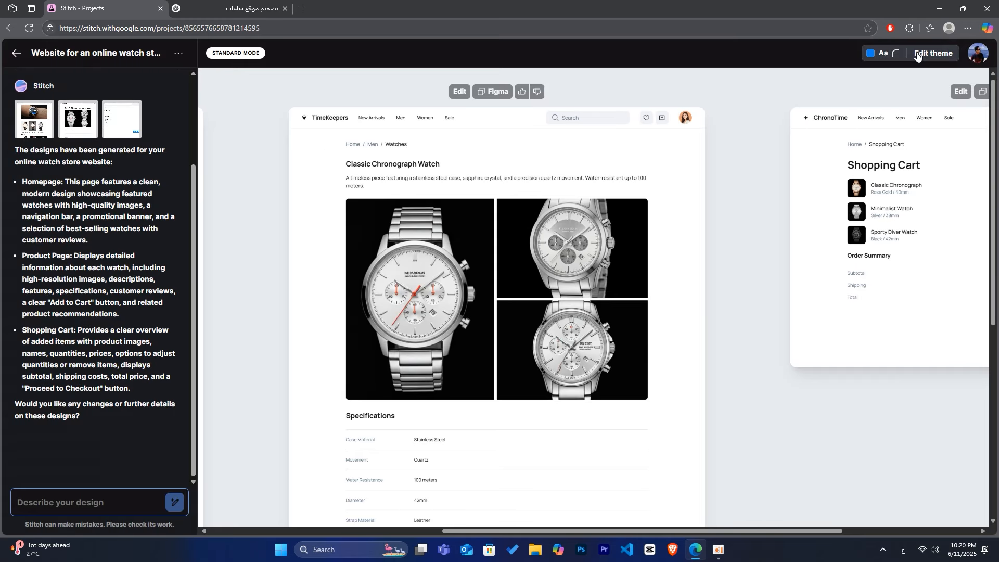
# Switch the design theme's appearance to Dark and apply it.
pyautogui.click(921, 55)
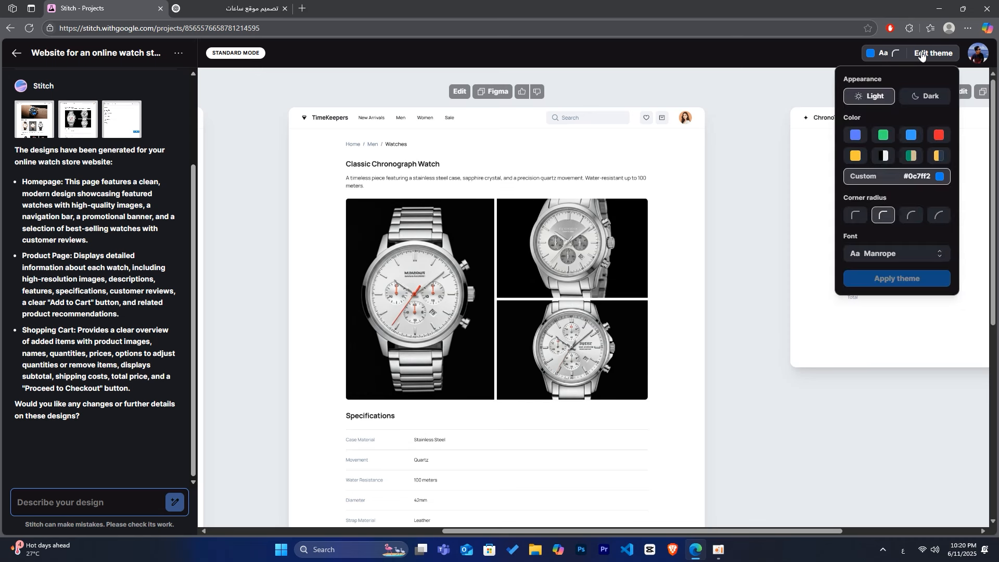
pyautogui.click(925, 97)
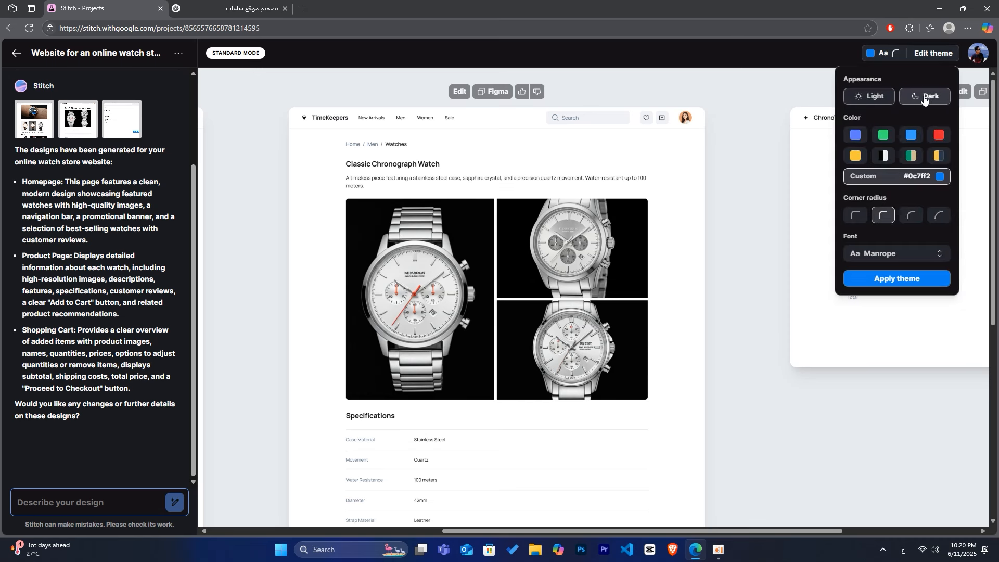
pyautogui.click(916, 283)
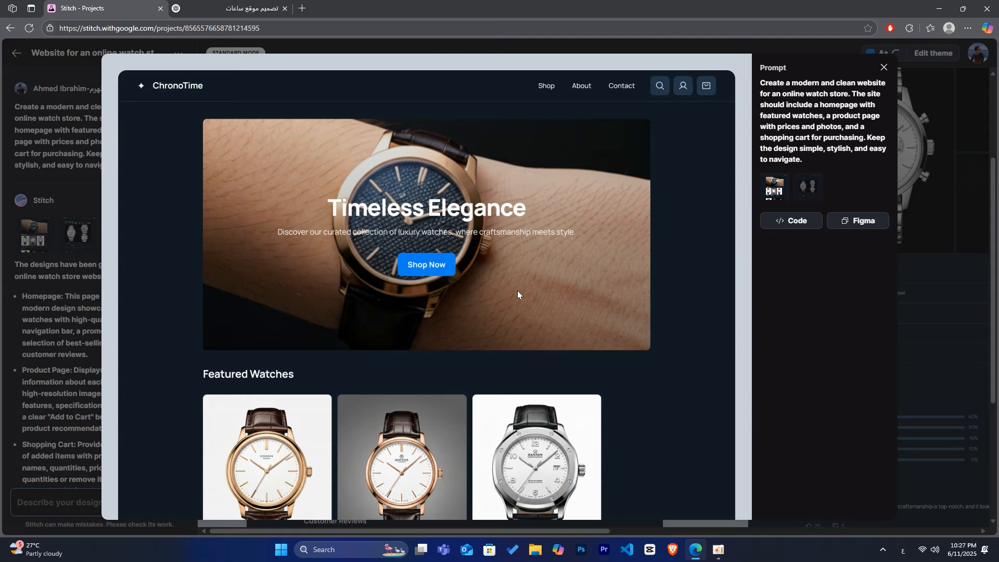
# Examine the dark versions of the homepage and the product page in preview.
pyautogui.scroll(-12, 517, 291)
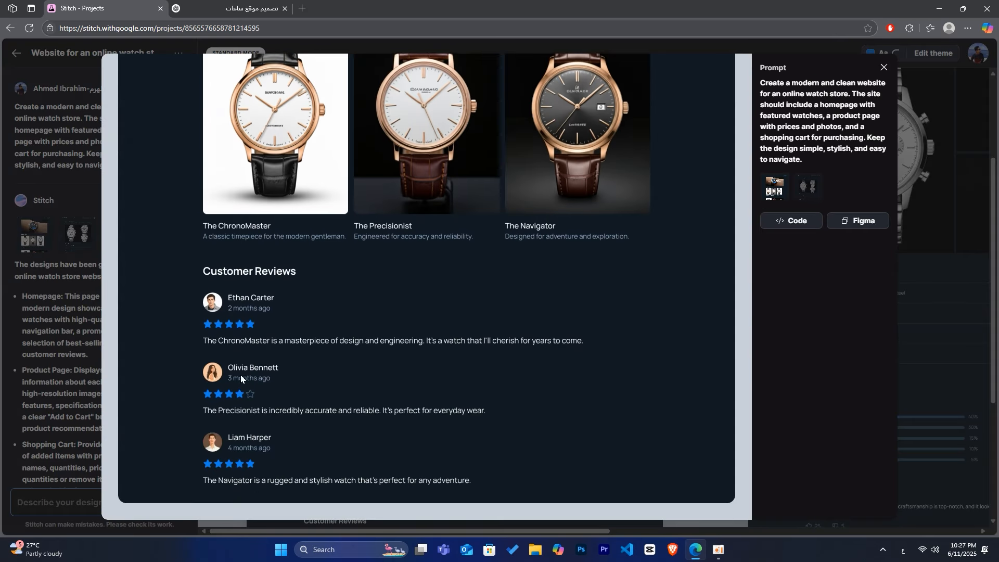
pyautogui.press('Escape')
pyautogui.click(862, 370)
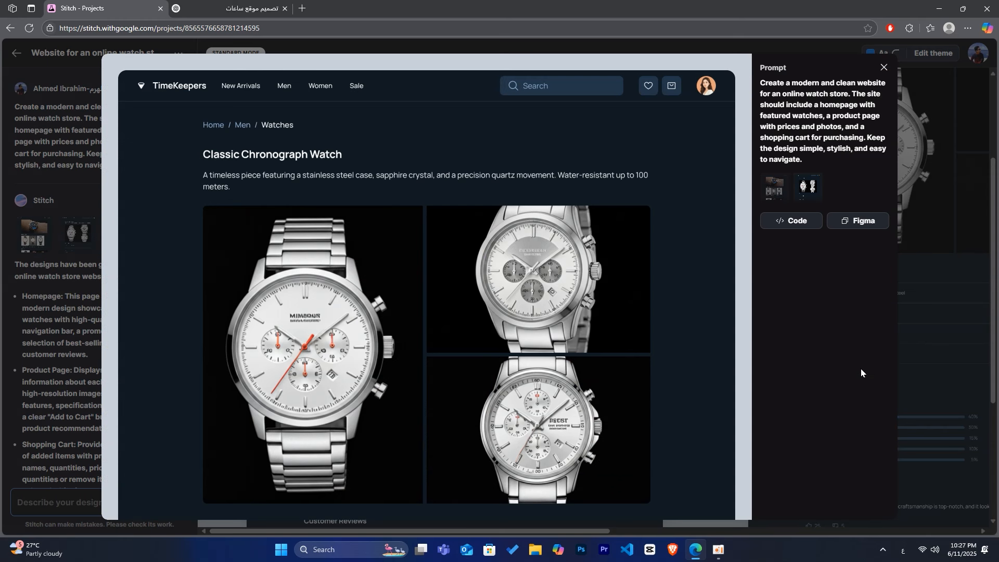
pyautogui.press('Escape')
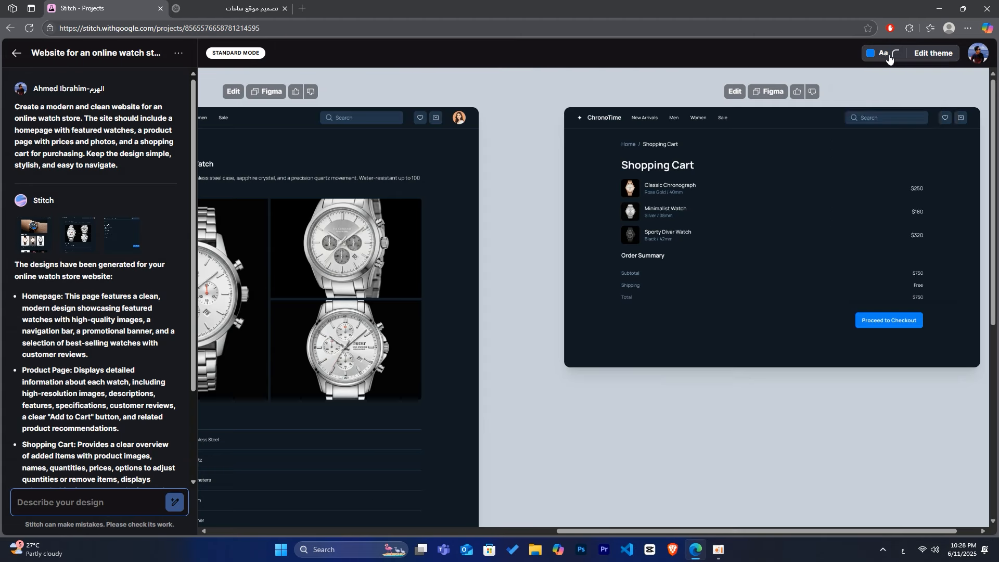
# Try theme options with the smallest corner radius, color #607AFB and the fonts Newsreader and Public Sans.
pyautogui.click(924, 53)
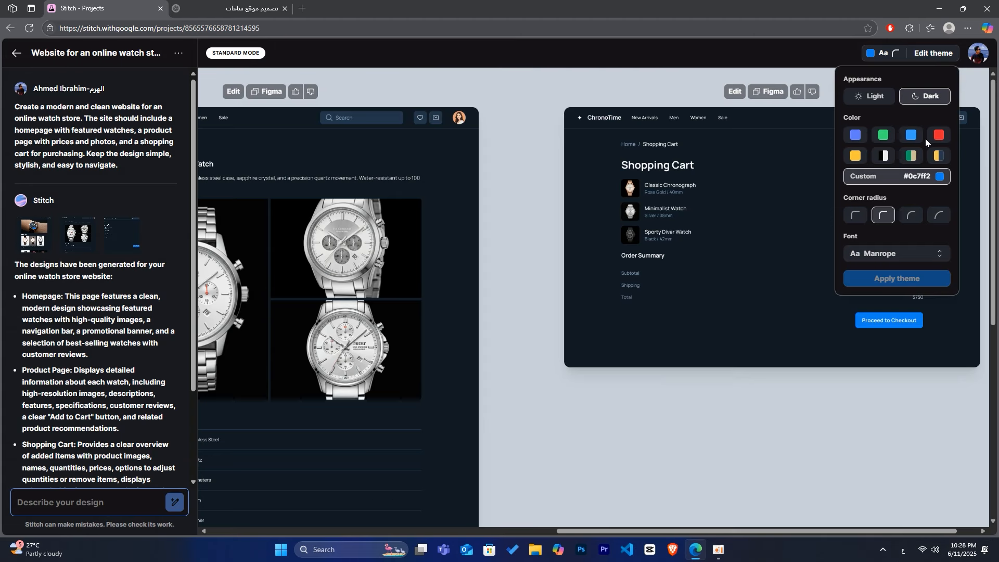
pyautogui.click(864, 221)
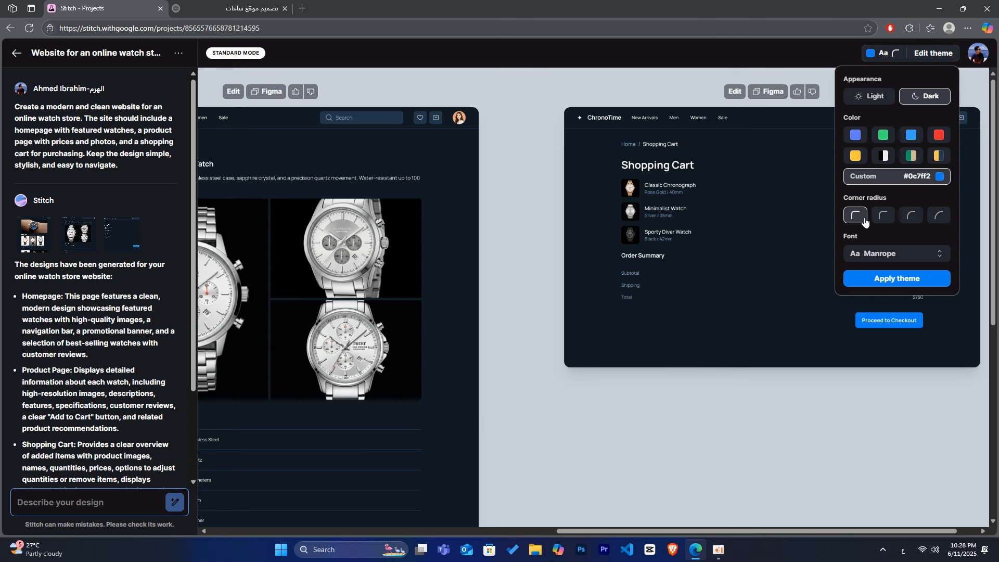
pyautogui.click(856, 135)
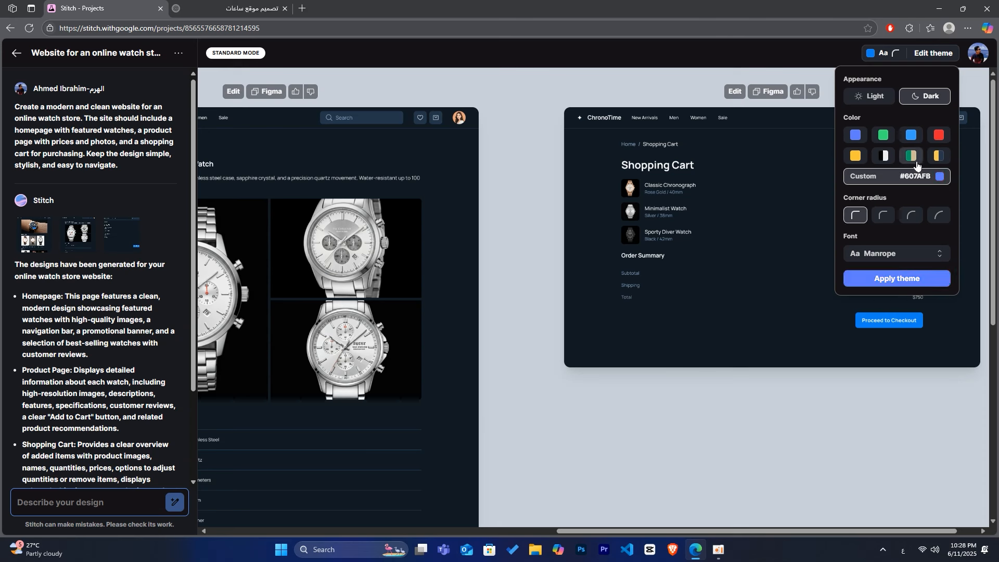
pyautogui.click(896, 254)
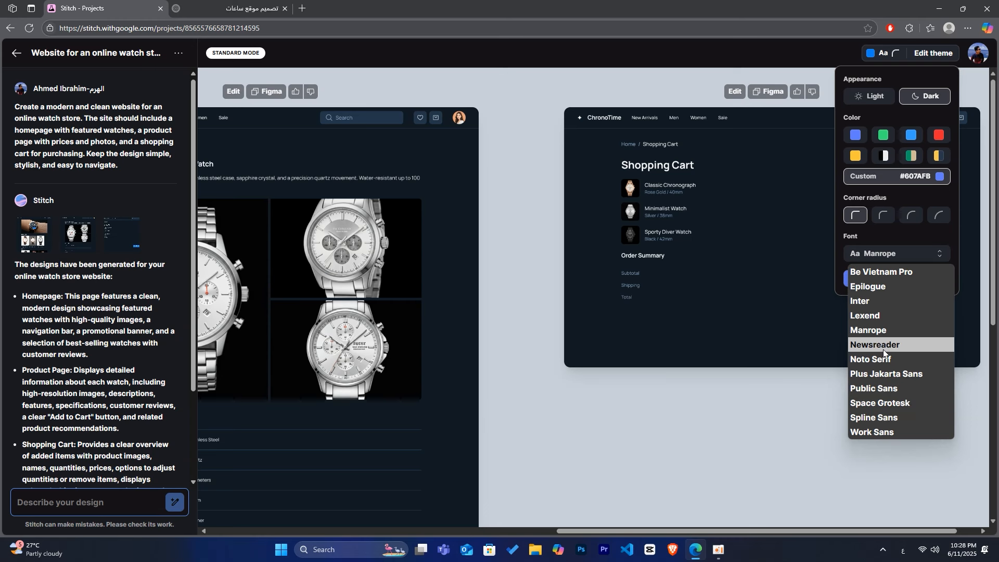
pyautogui.click(884, 345)
pyautogui.click(894, 257)
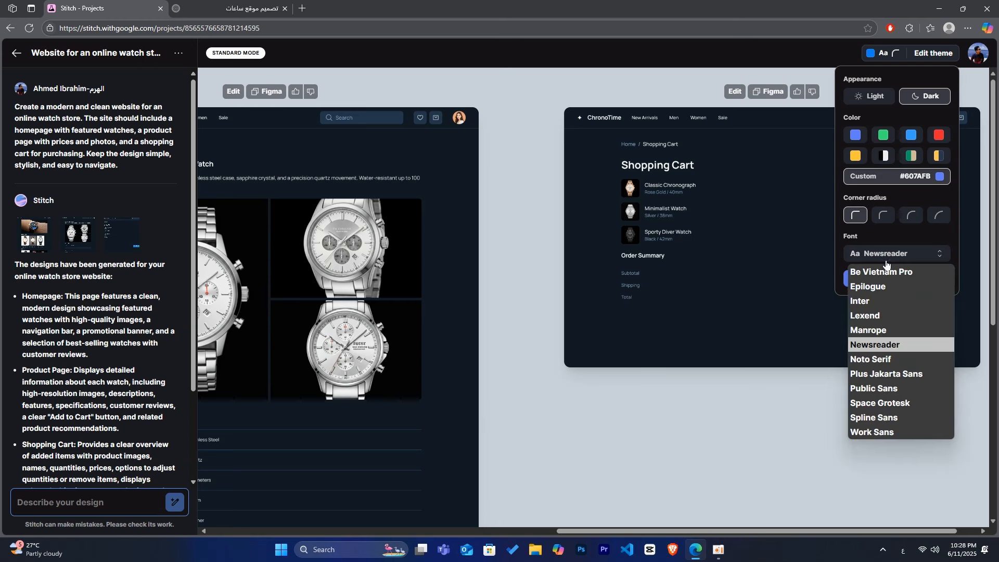
pyautogui.click(874, 395)
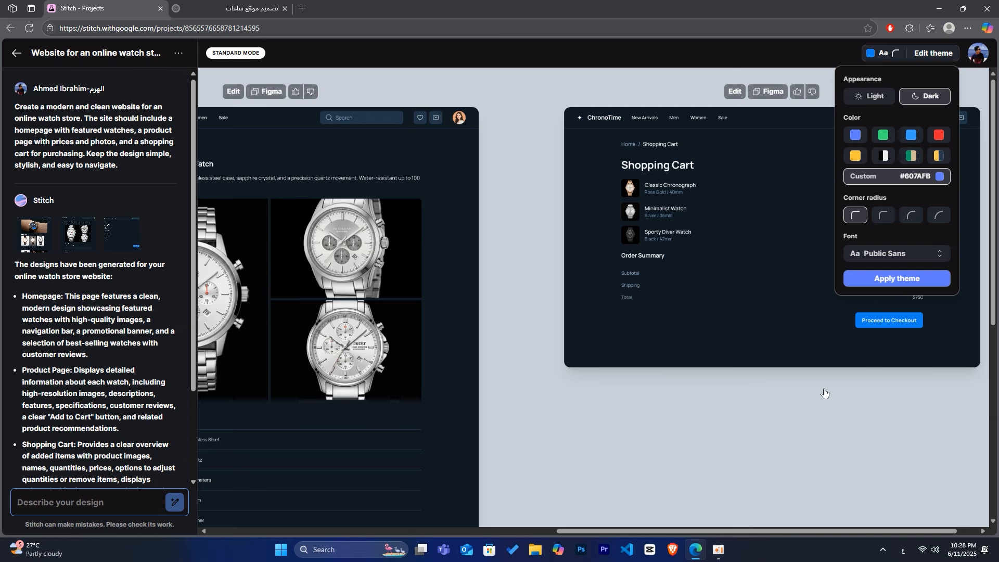
# Preview the Shopping Cart design, copy it for Figma and display its HTML code.
pyautogui.click(824, 392)
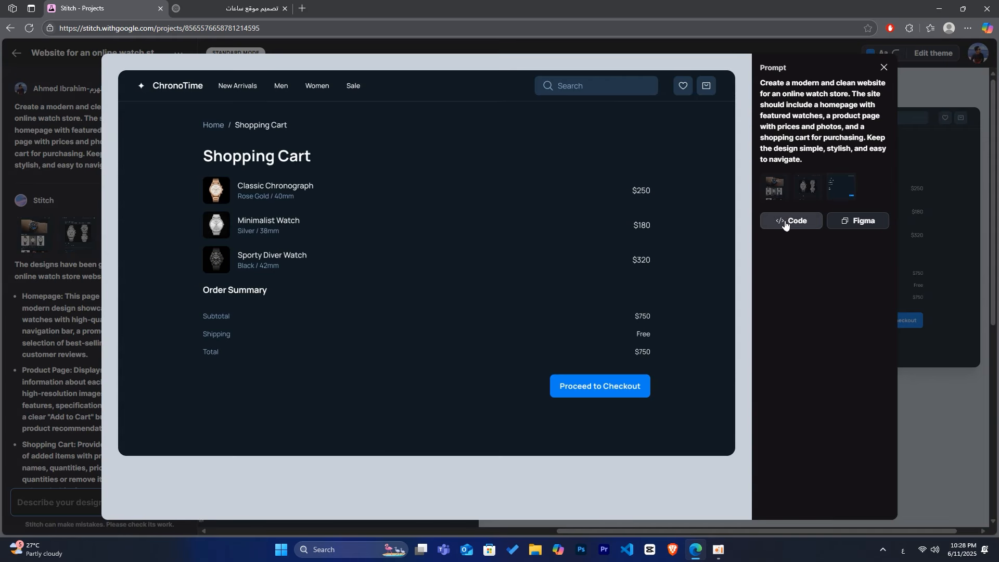
pyautogui.click(862, 224)
pyautogui.click(809, 227)
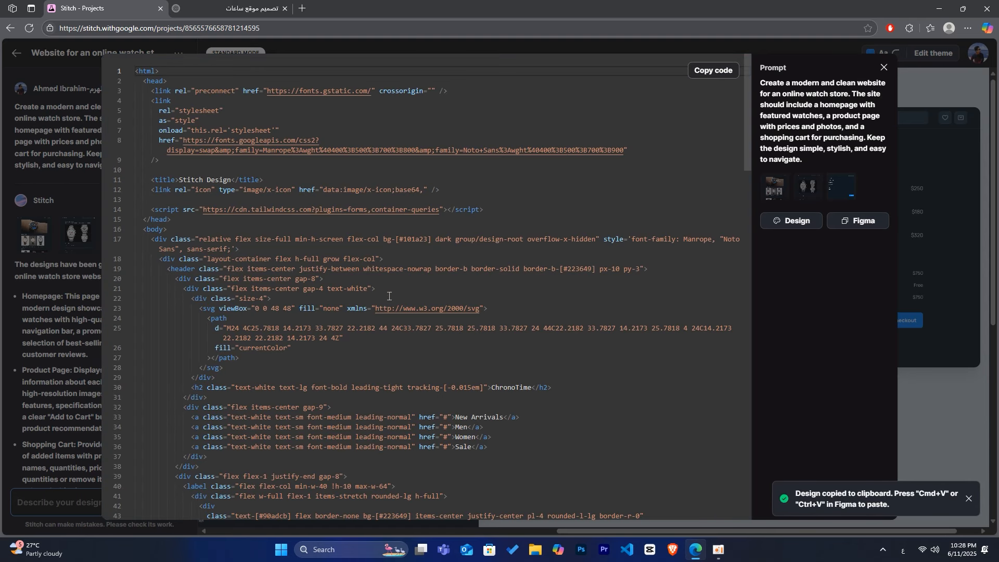
pyautogui.scroll(-3, 381, 312)
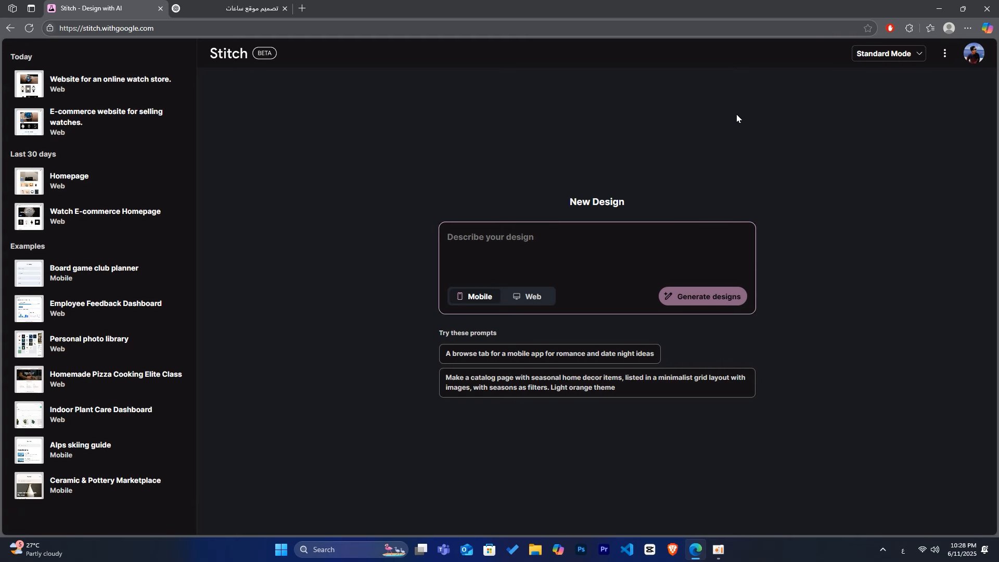
# Set the design mode for a new design to Experimental Mode.
pyautogui.click(902, 55)
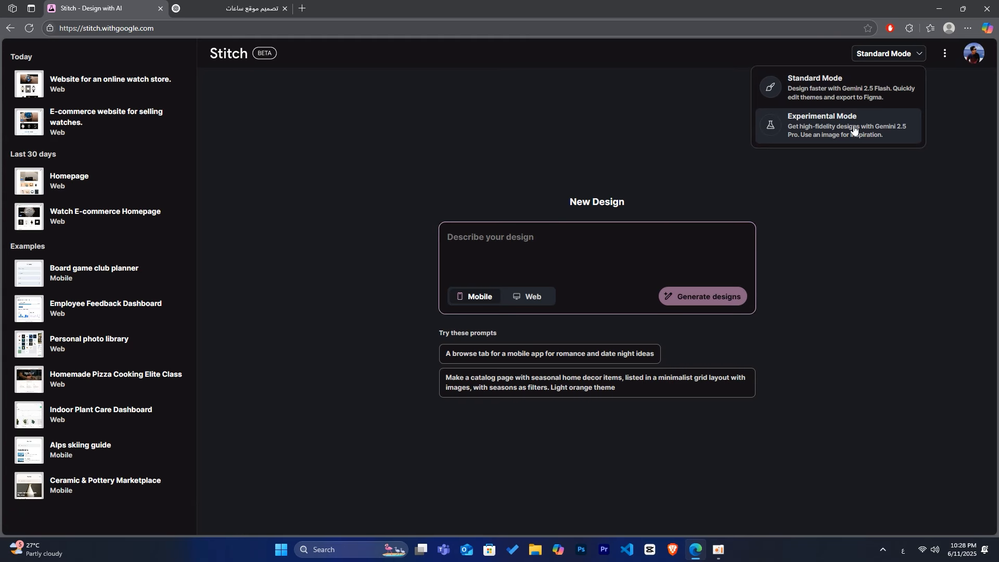
pyautogui.click(854, 130)
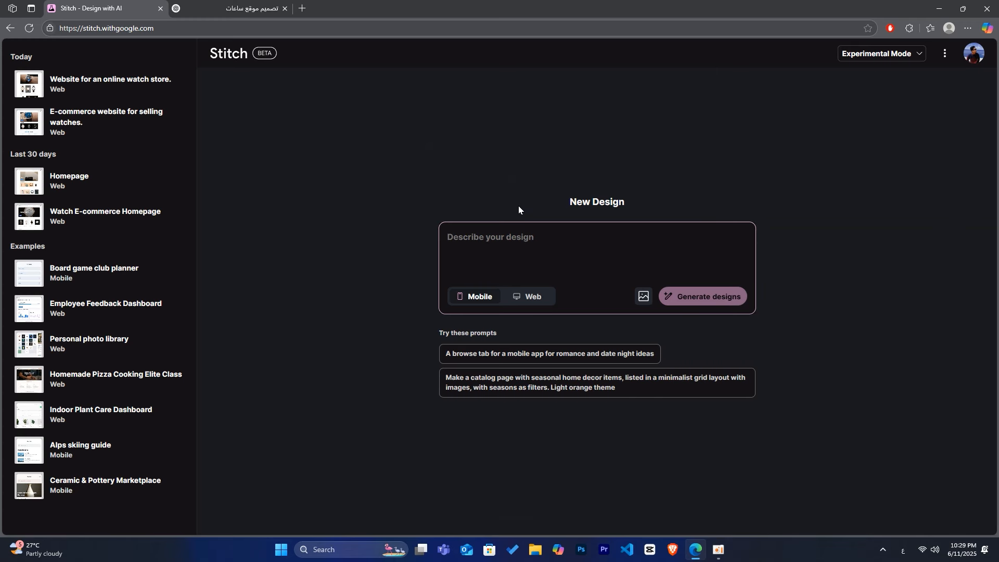
# Paste the online watch store prompt from the ChatGPT conversation as Stitch's new design description and generate the designs.
pyautogui.click(249, 3)
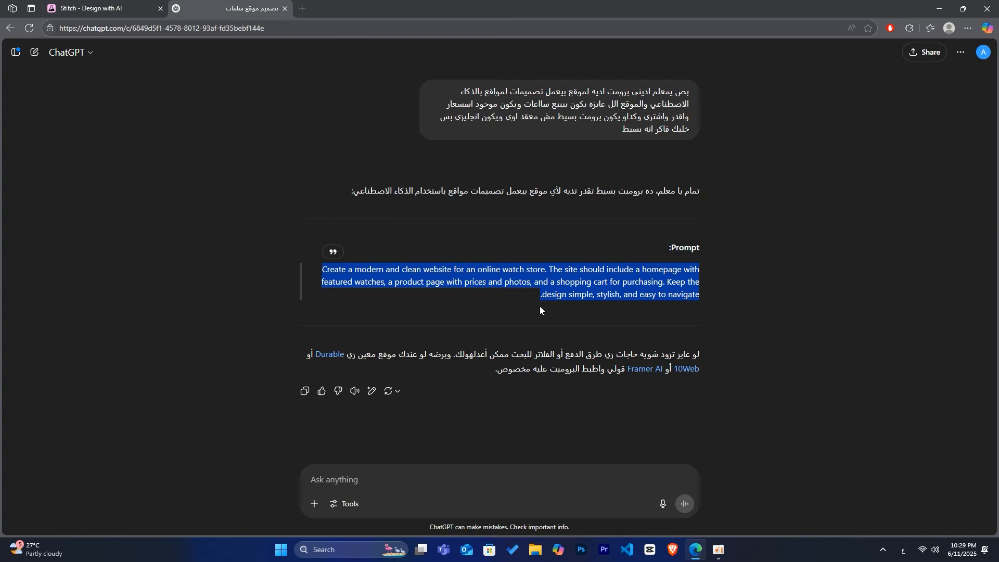
pyautogui.click(83, 9)
pyautogui.click(519, 235)
pyautogui.hotkey('ctrl', 'v')
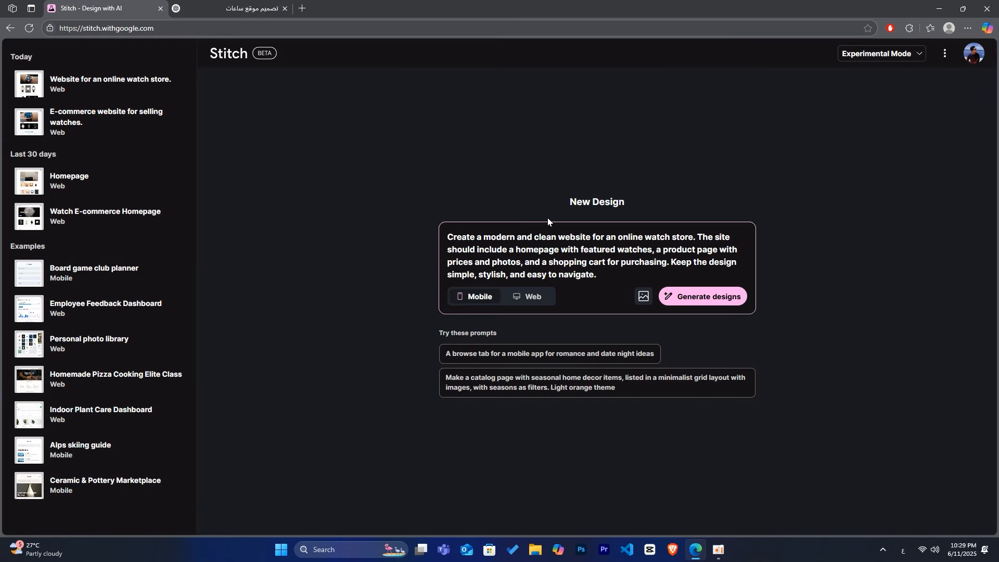
pyautogui.click(885, 54)
pyautogui.click(914, 110)
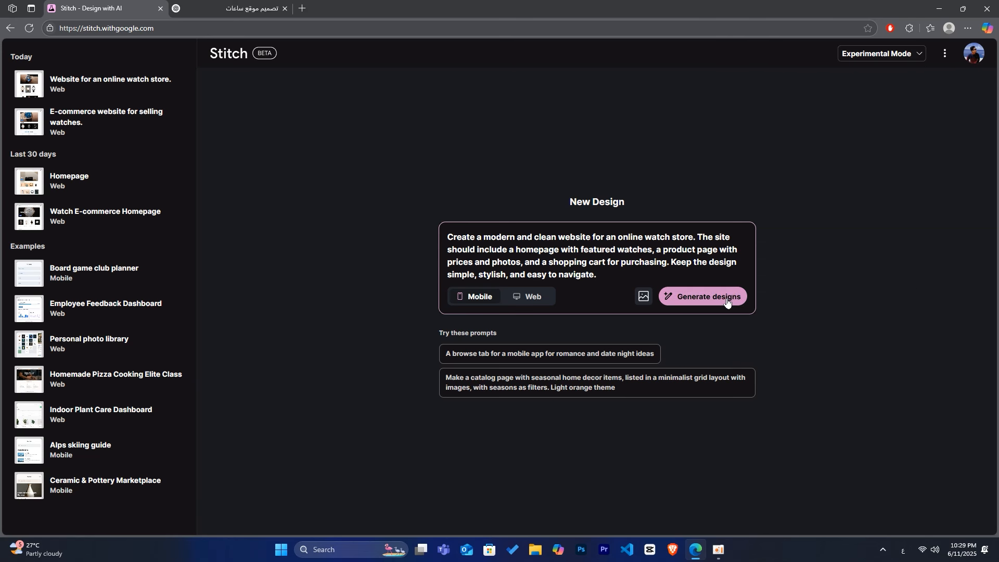
pyautogui.click(727, 298)
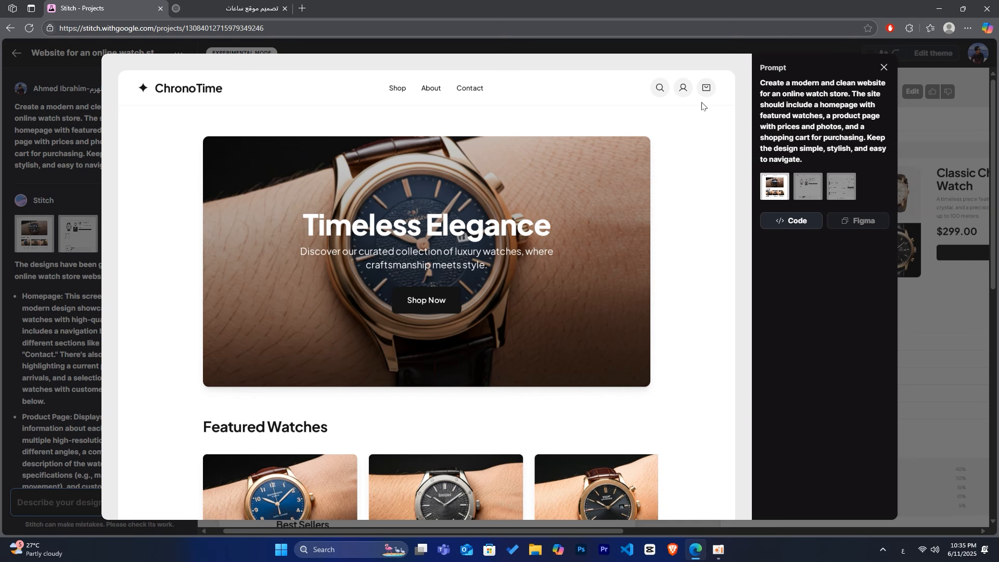
# Examine the generated homepage and product page designs, including their featured watches, customer reviews, related products and footers.
pyautogui.scroll(-5, 702, 106)
pyautogui.scroll(-3, 702, 106)
pyautogui.press('Escape')
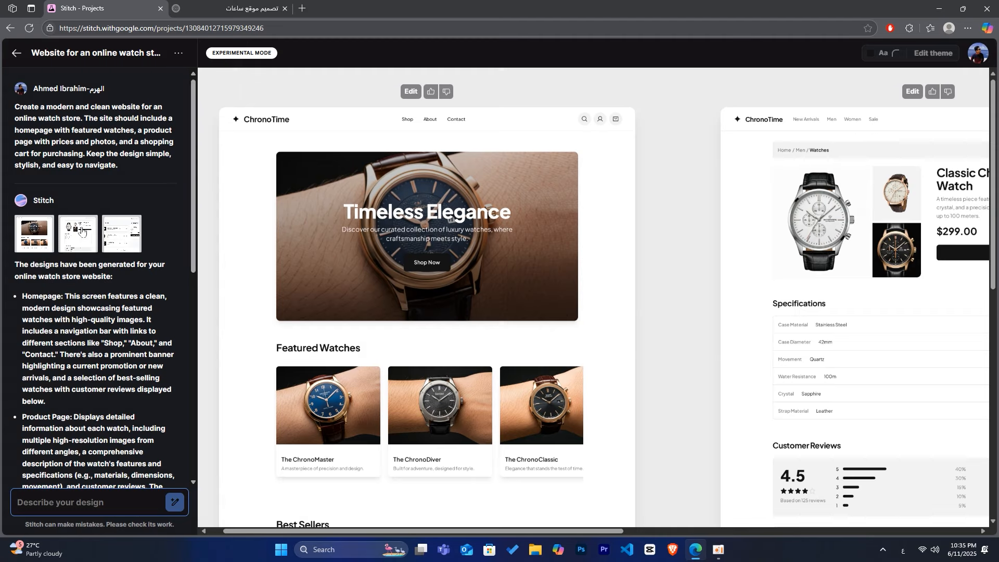
pyautogui.scroll(-3, 584, 380)
pyautogui.scroll(-8, 584, 380)
pyautogui.hscroll(4, 584, 380)
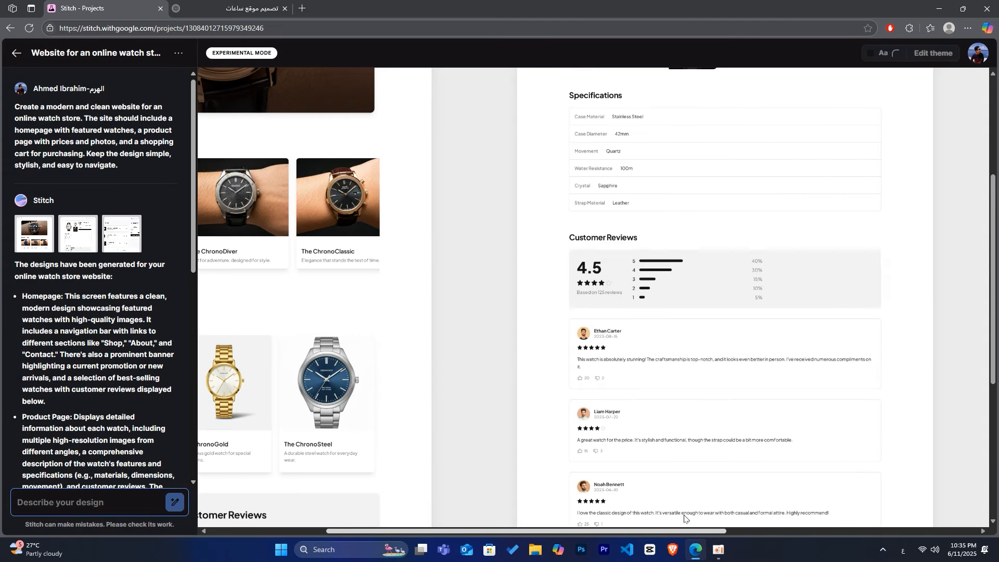
pyautogui.moveTo(461, 539); pyautogui.dragTo(332, 531)
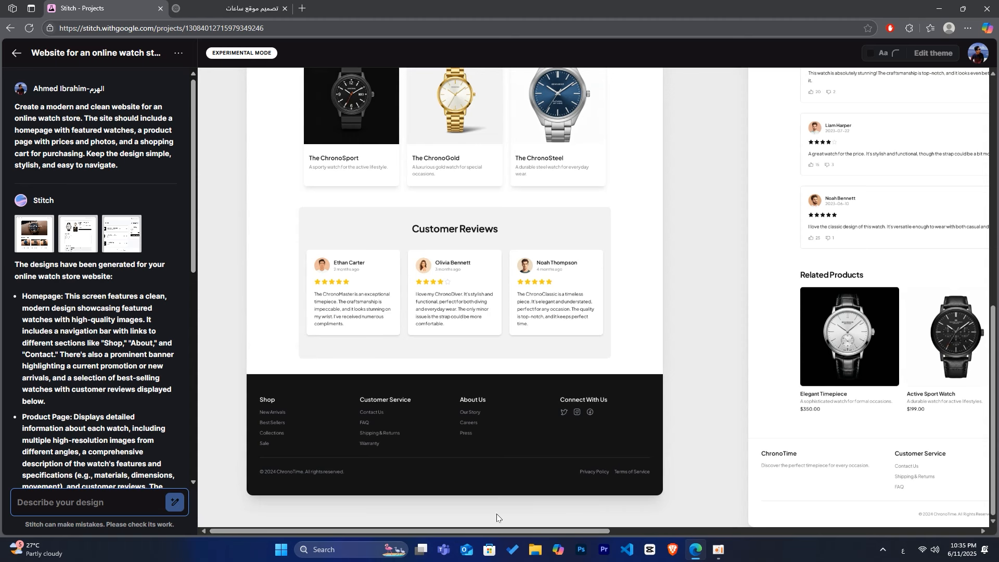
pyautogui.scroll(8, 526, 514)
pyautogui.hscroll(6, 526, 513)
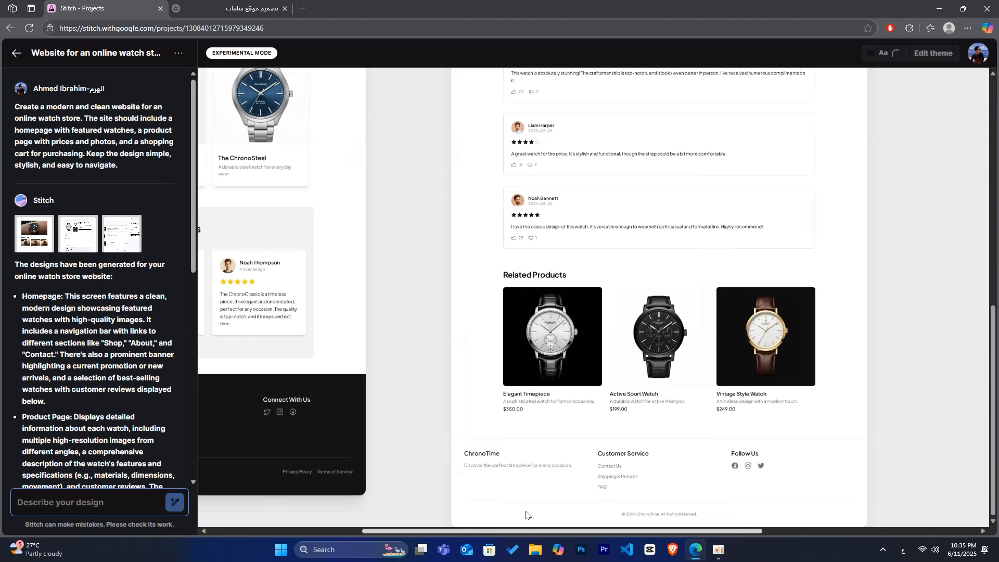
# Examine the product page's specifications, customer reviews and related products, and the Shopping Cart design with its order summary.
pyautogui.scroll(4, 593, 424)
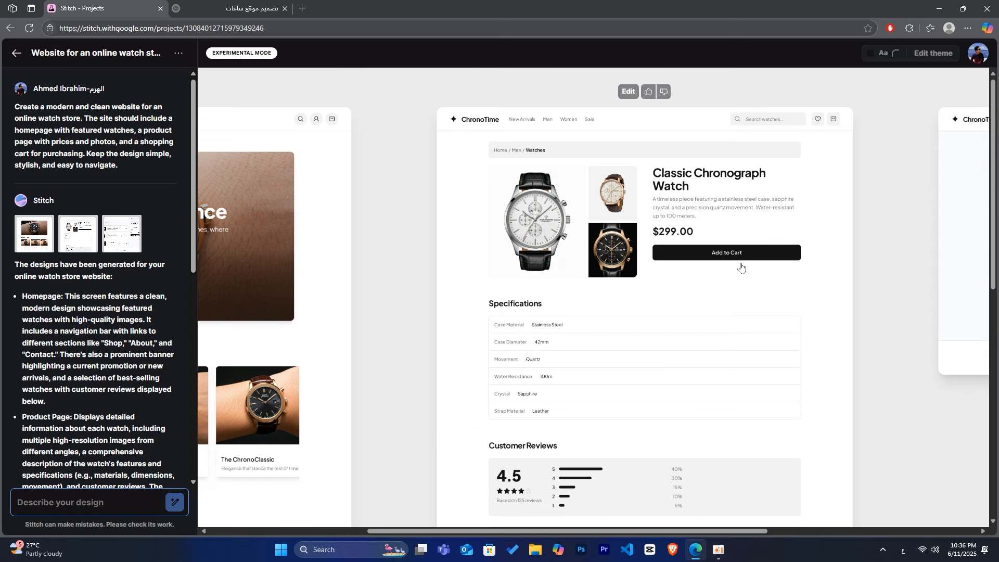
pyautogui.scroll(-6, 748, 338)
pyautogui.moveTo(721, 528); pyautogui.dragTo(725, 529)
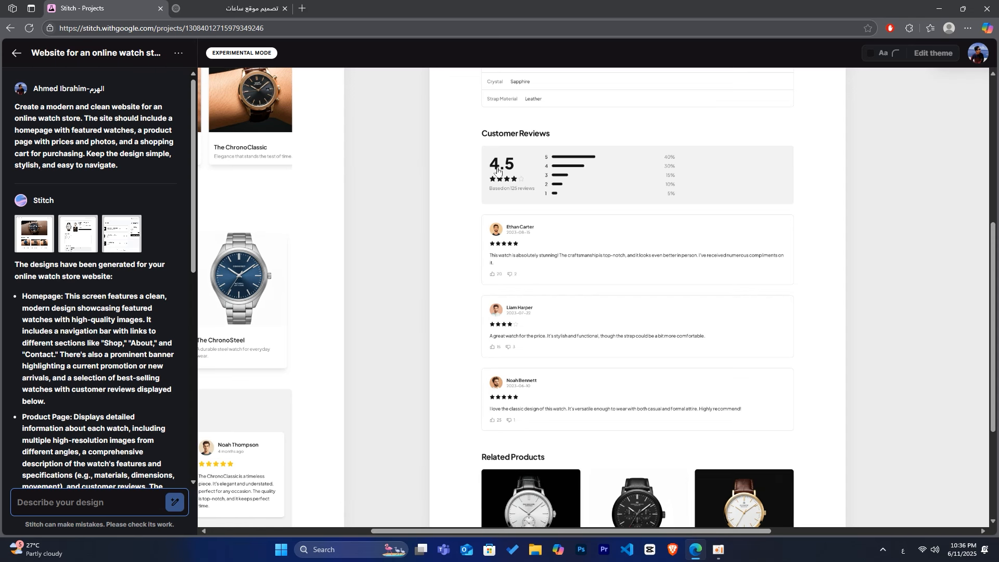
pyautogui.scroll(-3, 498, 171)
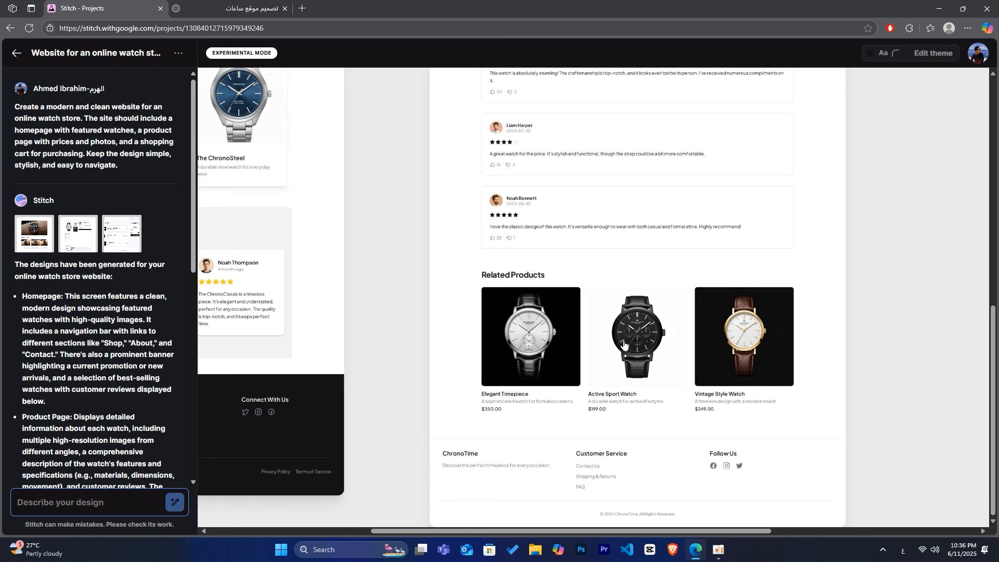
pyautogui.scroll(10, 695, 325)
pyautogui.hscroll(5, 695, 324)
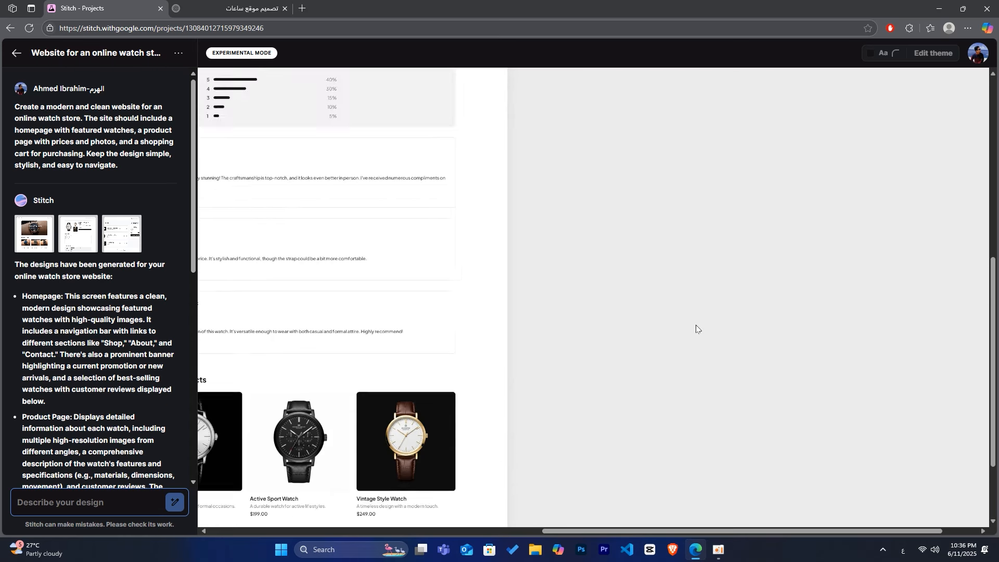
pyautogui.hscroll(3, 710, 537)
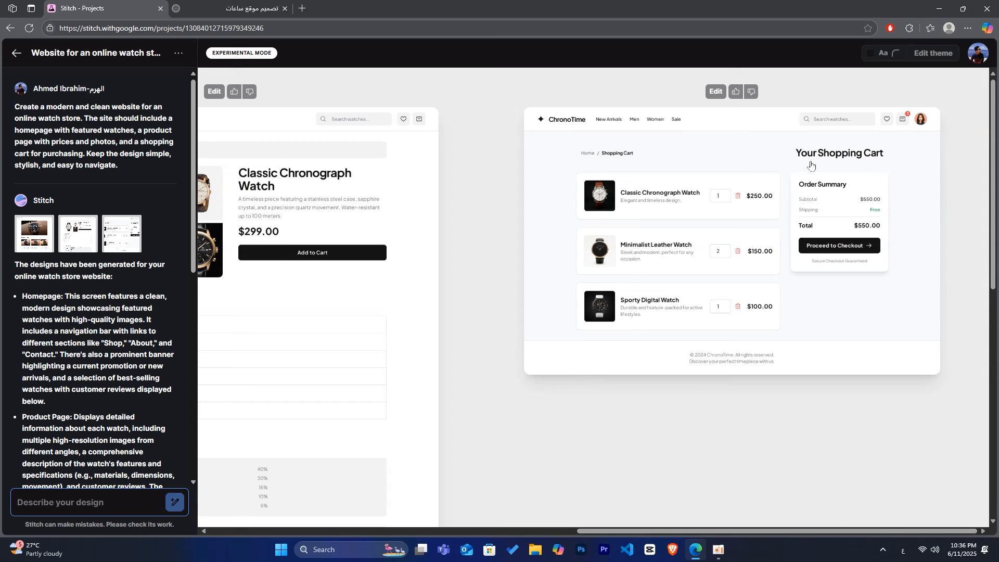
# Preview the Shopping Cart design, inspect its HTML code, close the preview and return to the homepage design.
pyautogui.click(598, 157)
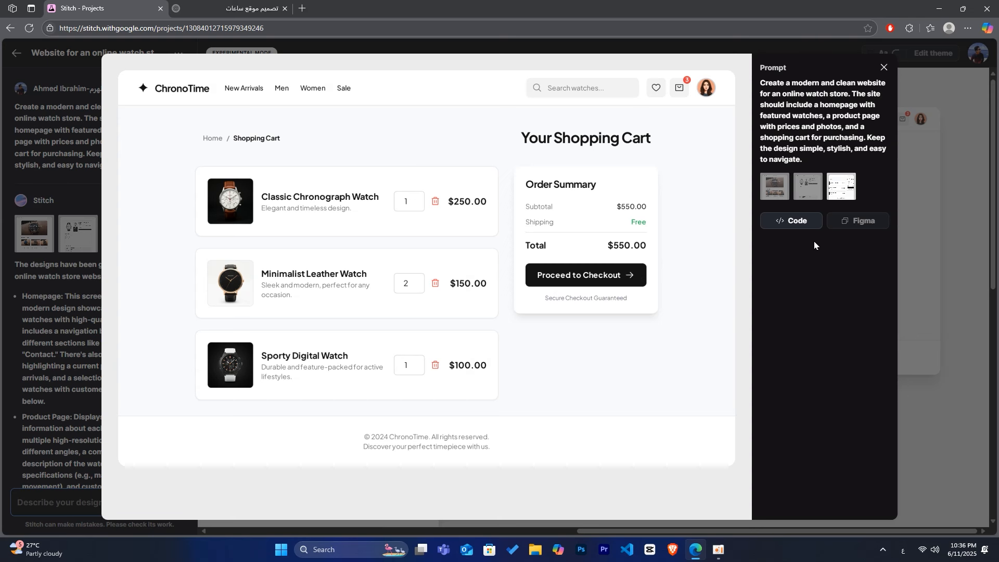
pyautogui.click(779, 221)
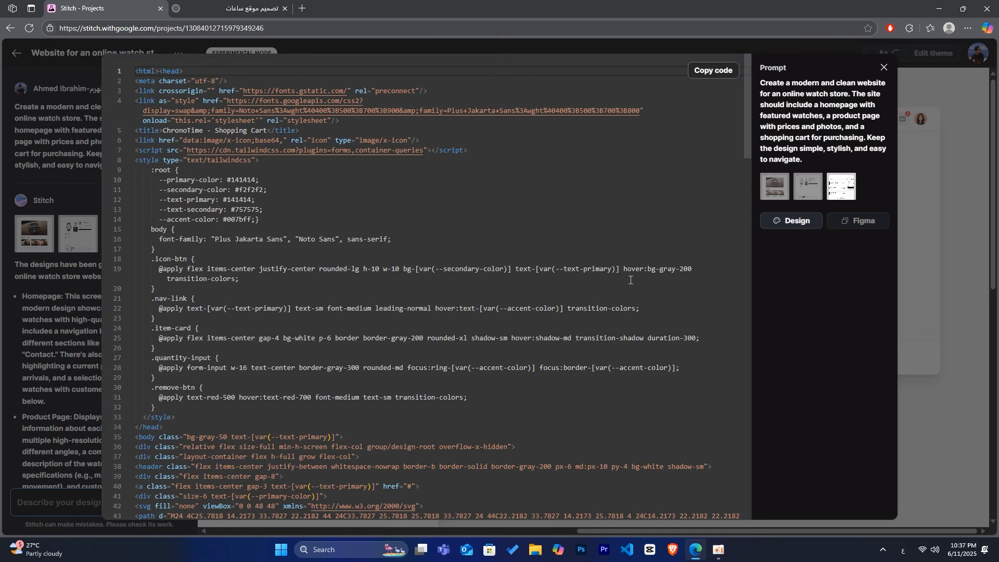
pyautogui.scroll(-4, 583, 379)
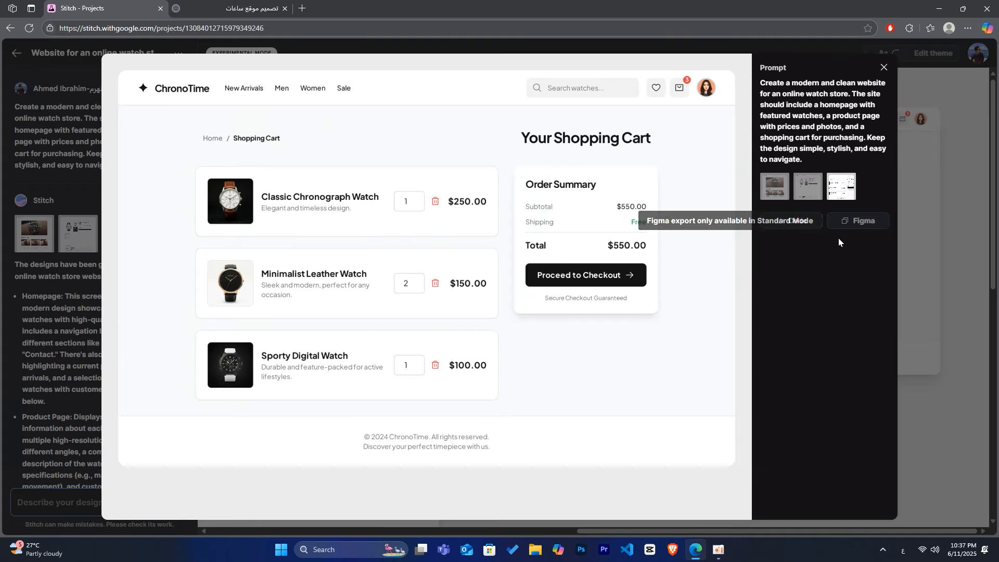
pyautogui.click(884, 68)
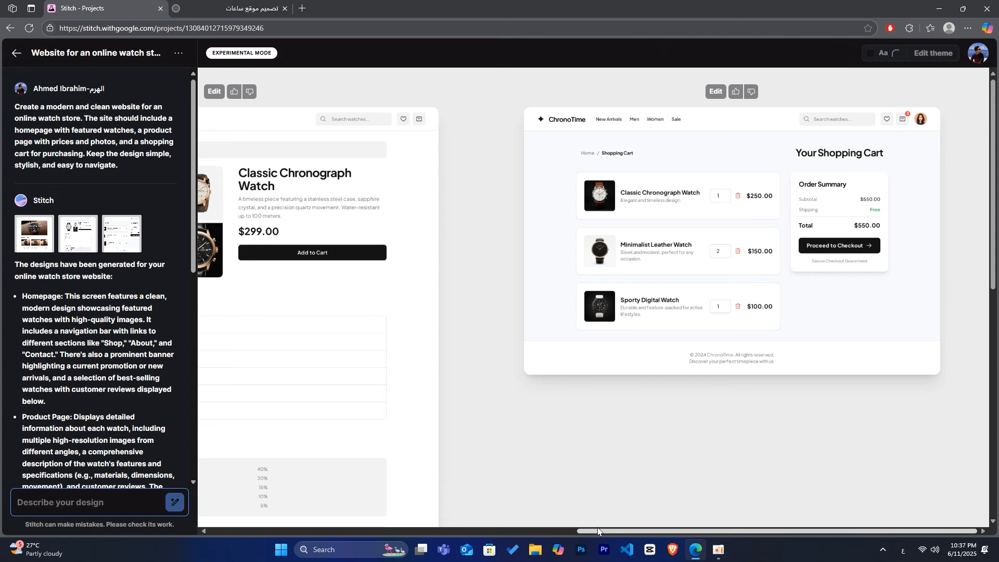
pyautogui.moveTo(598, 530); pyautogui.dragTo(301, 541)
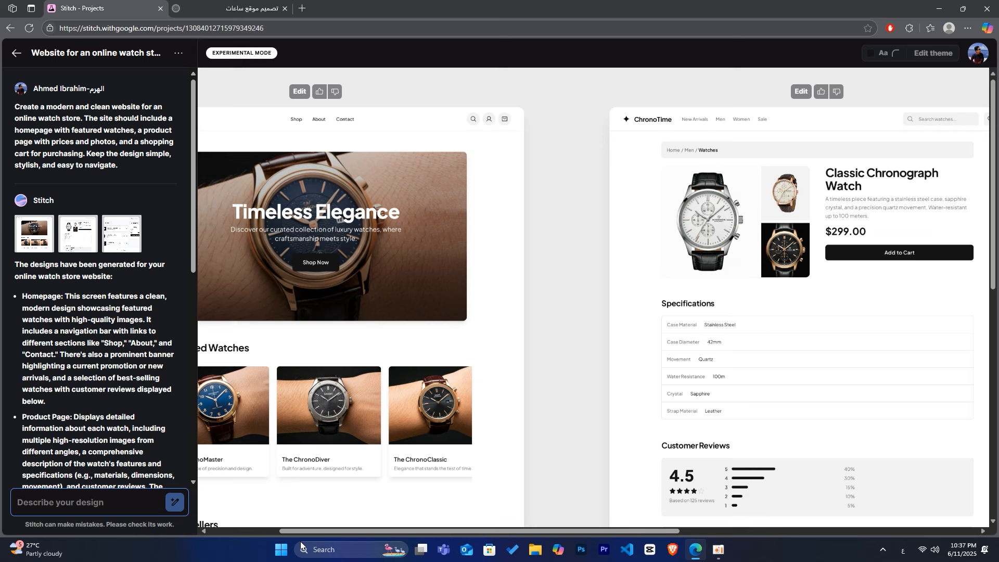
pyautogui.moveTo(300, 541); pyautogui.dragTo(231, 531)
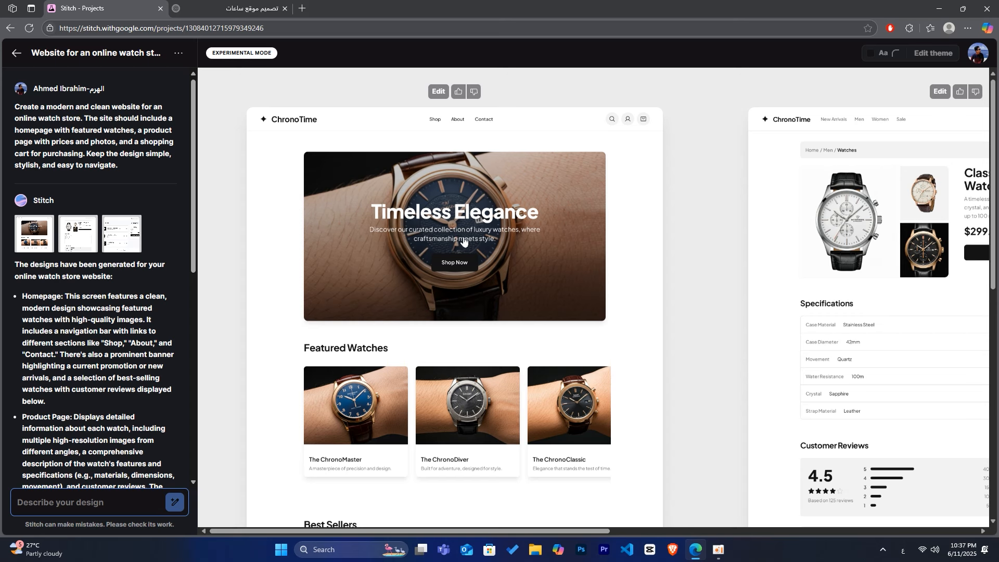
# Switch to the ChatGPT conversation and request a simple prompt for designing a sports news and match schedules app.
pyautogui.click(199, 3)
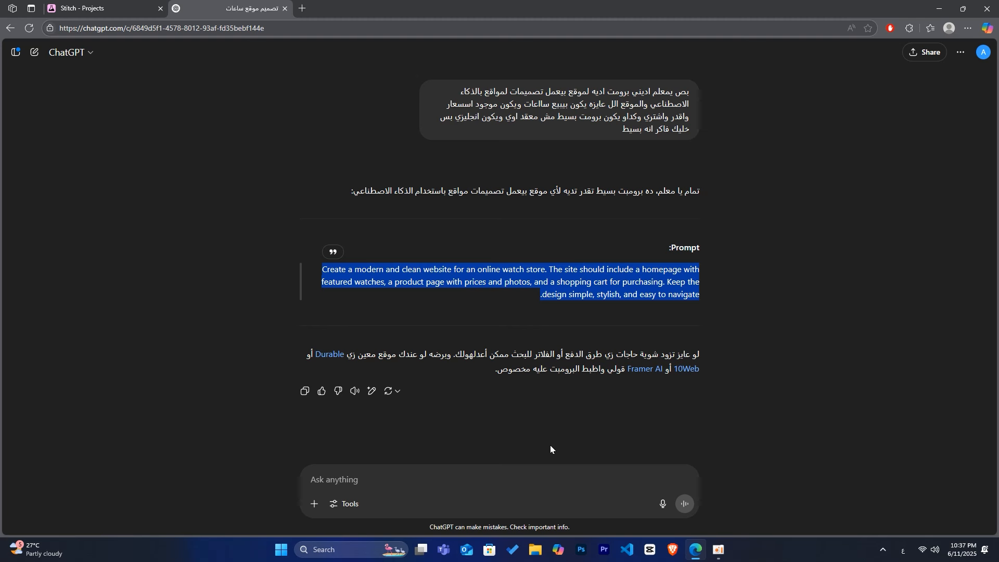
pyautogui.click(552, 476)
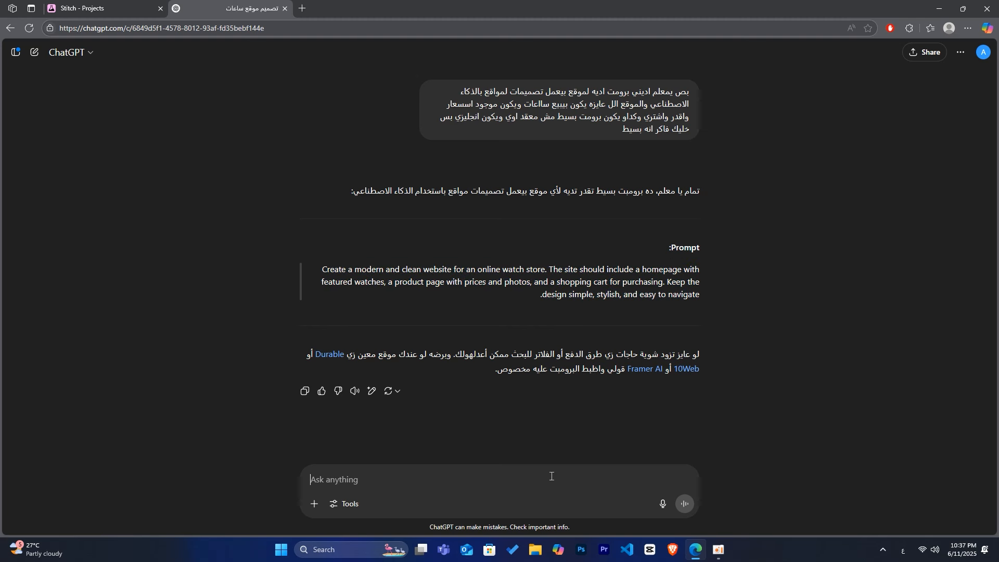
pyautogui.hotkey('ctrl', 'v')
pyautogui.press('Return')
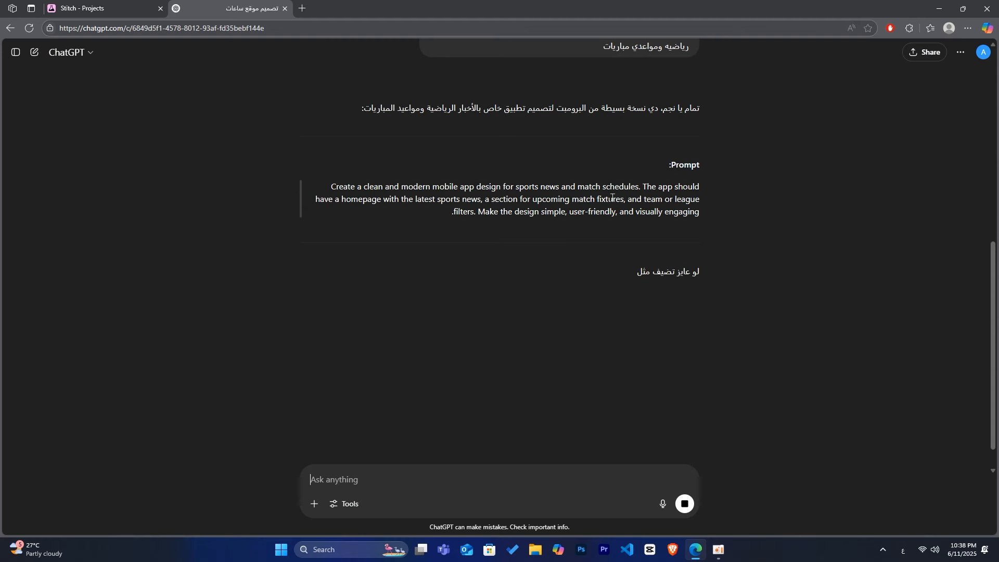
# Copy the English sports news and match schedules app prompt from ChatGPT's reply and switch back to Stitch.
pyautogui.tripleClick(673, 208)
pyautogui.hotkey('ctrl', 'c')
pyautogui.click(68, 6)
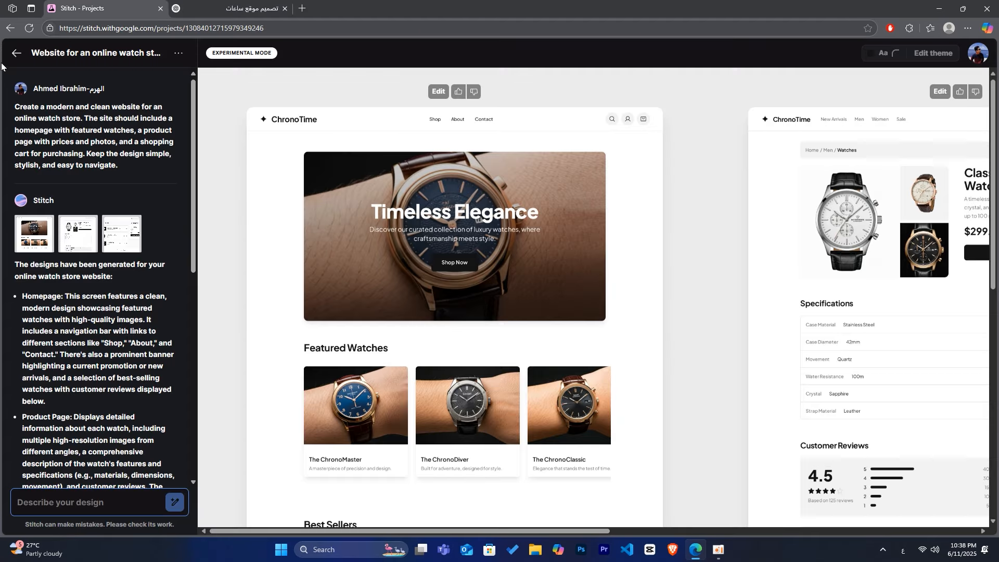
# Start a new Mobile design in Standard Mode, paste the copied sports app prompt as its description and generate the design.
pyautogui.click(15, 53)
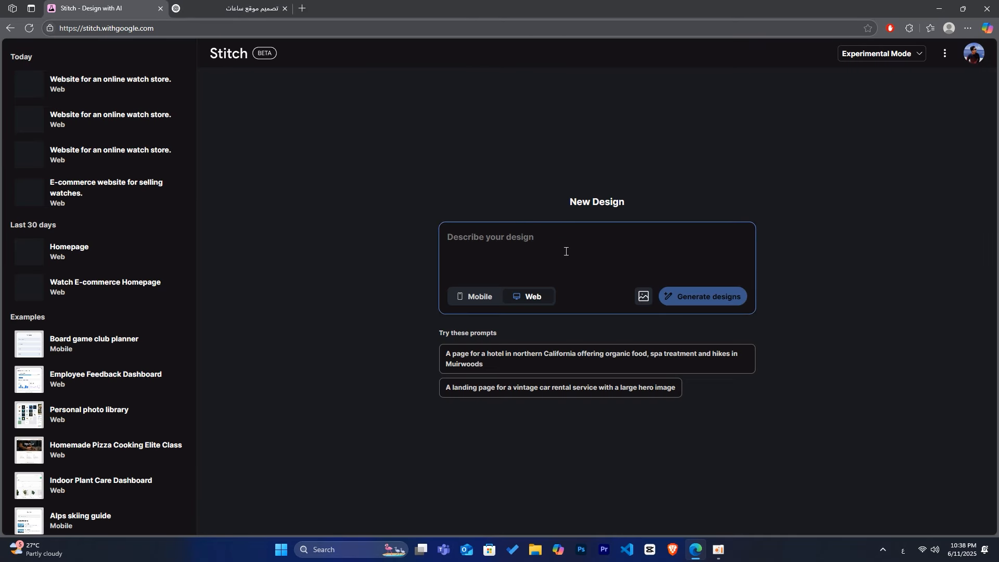
pyautogui.click(486, 298)
pyautogui.click(913, 55)
pyautogui.click(889, 81)
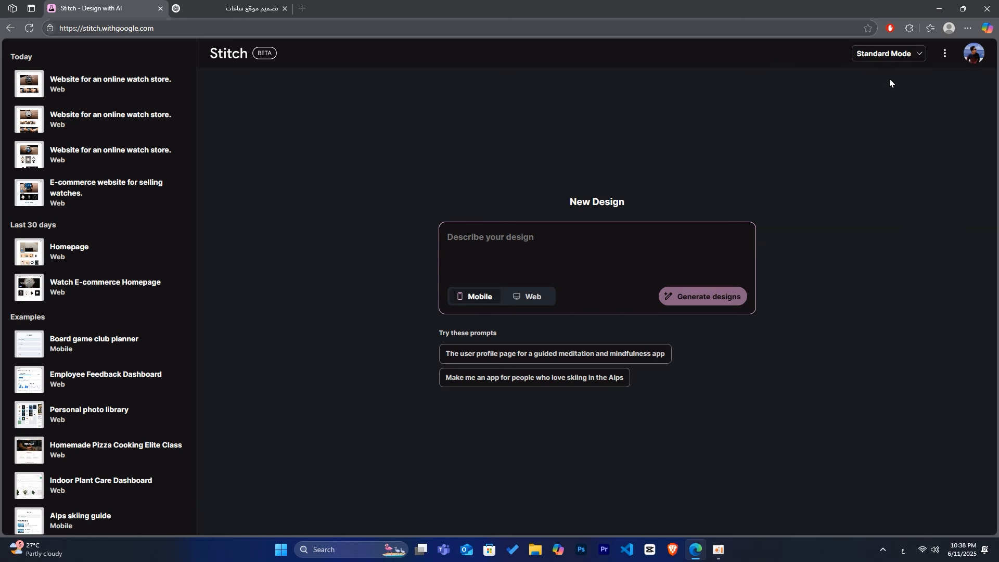
pyautogui.hotkey('ctrl', 'v')
pyautogui.click(708, 298)
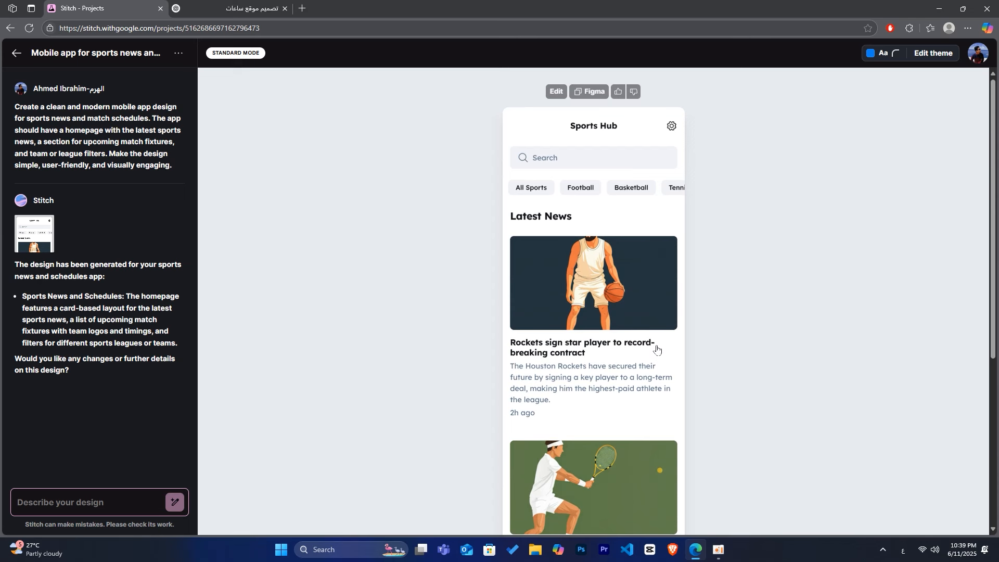
# Compare the generated sports app design with the ChatGPT prompt, checking its Latest News and Upcoming Matches sections.
pyautogui.scroll(-5, 645, 350)
pyautogui.scroll(4, 631, 348)
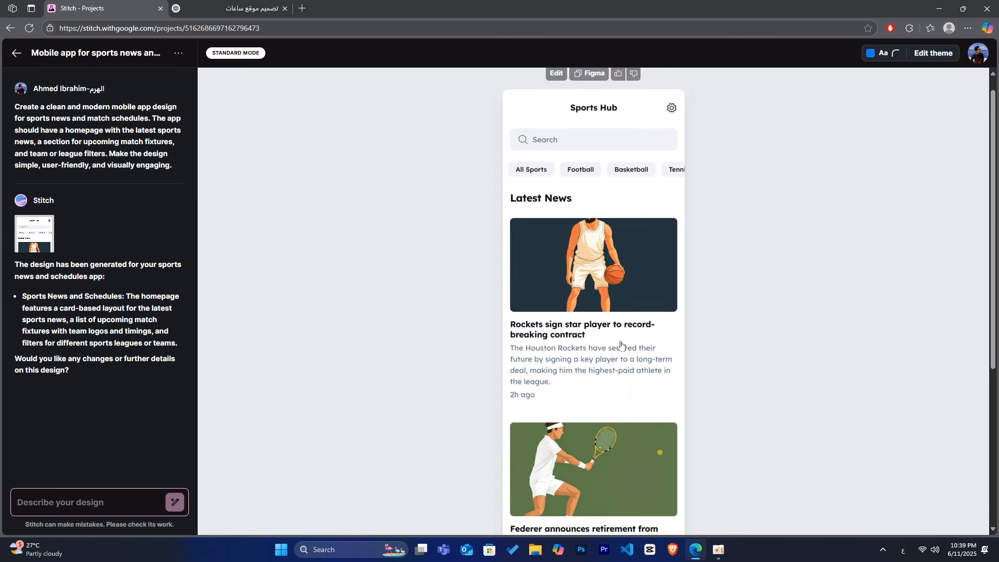
pyautogui.hotkey('ctrl', 'Tab')
pyautogui.moveTo(355, 186); pyautogui.dragTo(436, 192)
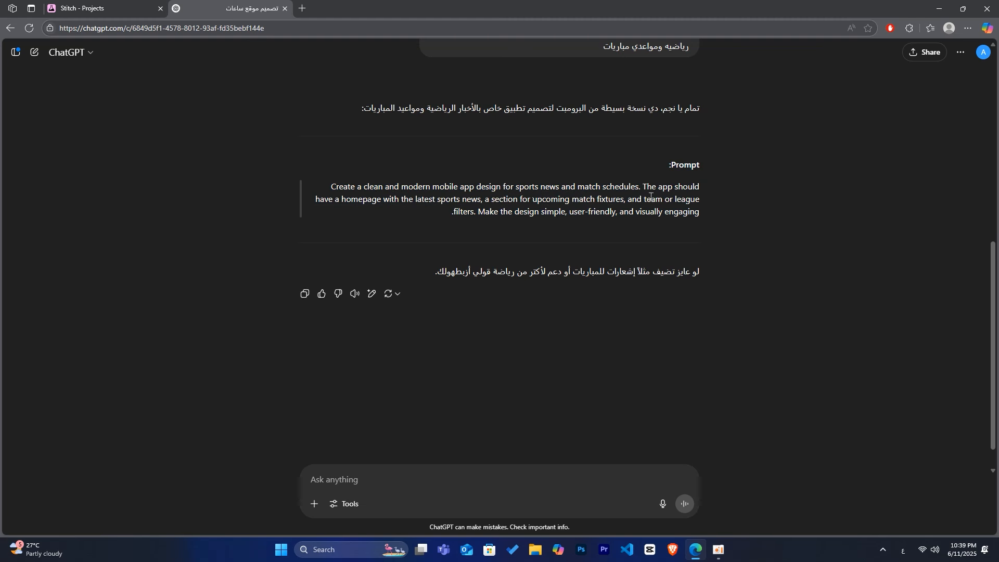
pyautogui.hotkey('ctrl', 'Tab')
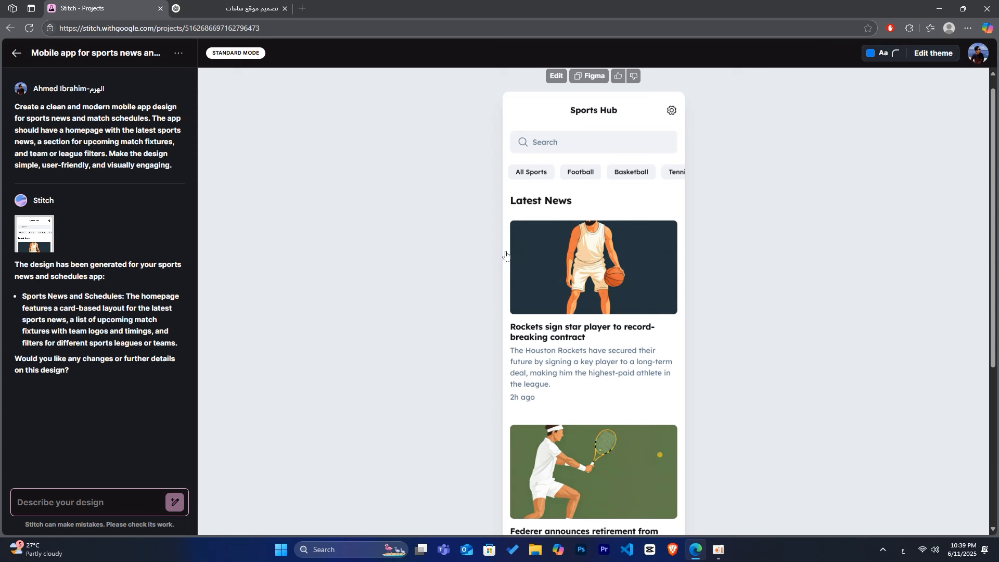
pyautogui.scroll(-4, 641, 295)
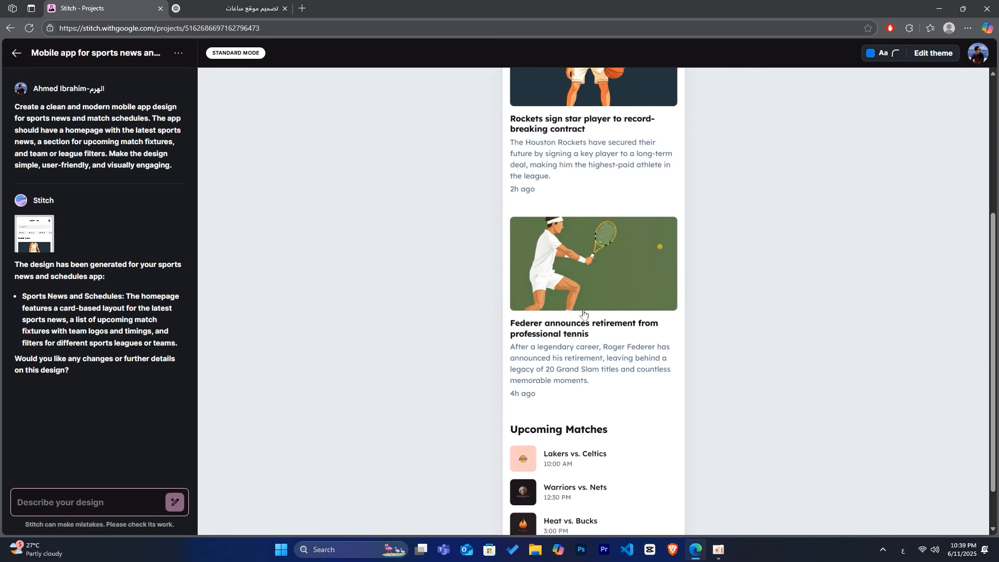
pyautogui.scroll(-1, 597, 398)
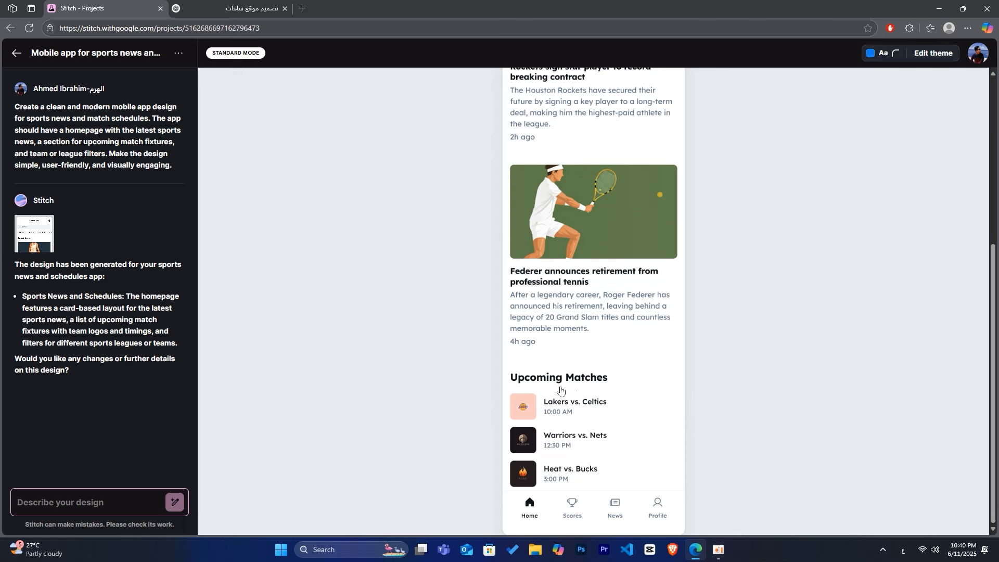
# Open the enlarged preview of the sports app design, review it from header to bottom navigation, and close it.
pyautogui.click(607, 439)
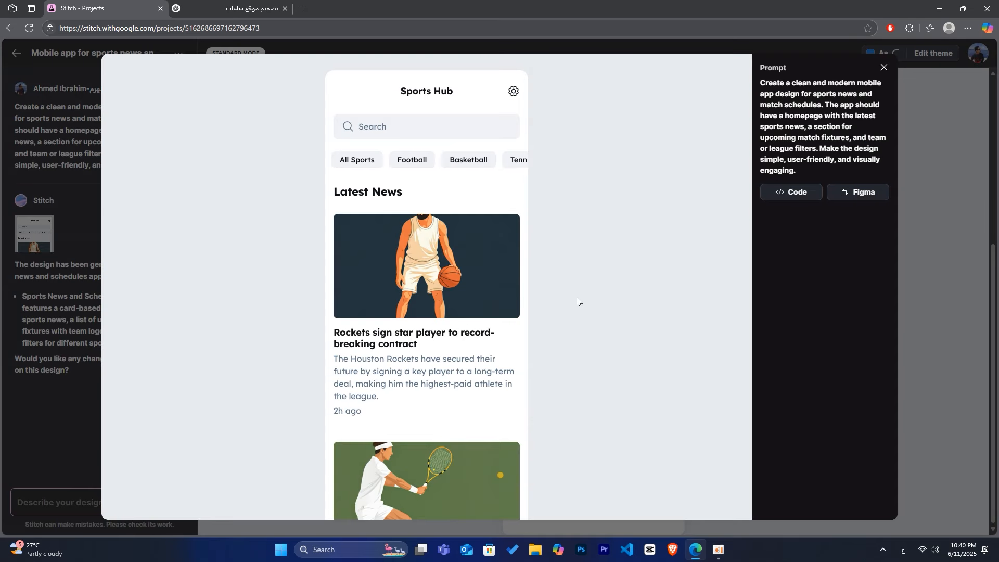
pyautogui.scroll(-10, 576, 297)
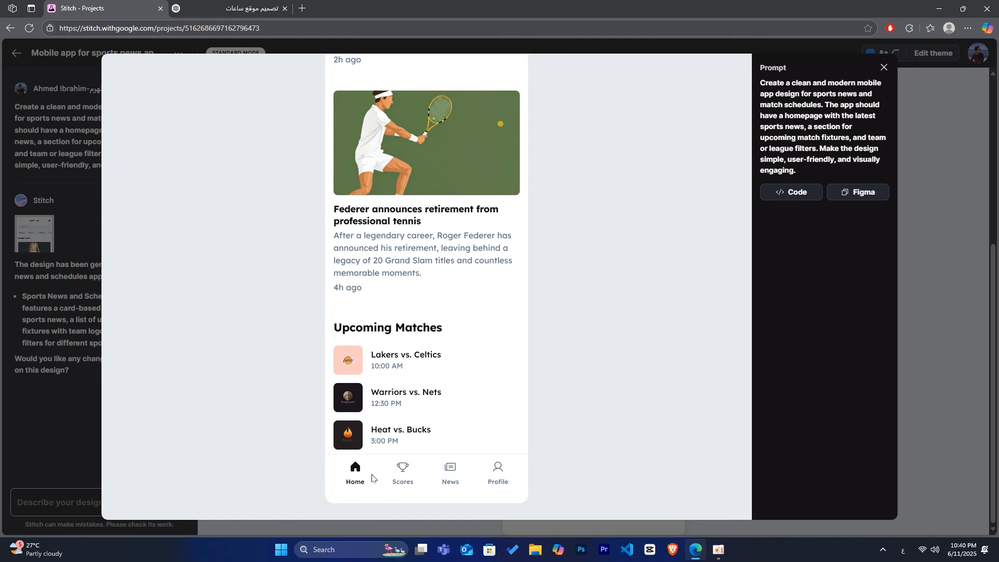
pyautogui.scroll(10, 528, 435)
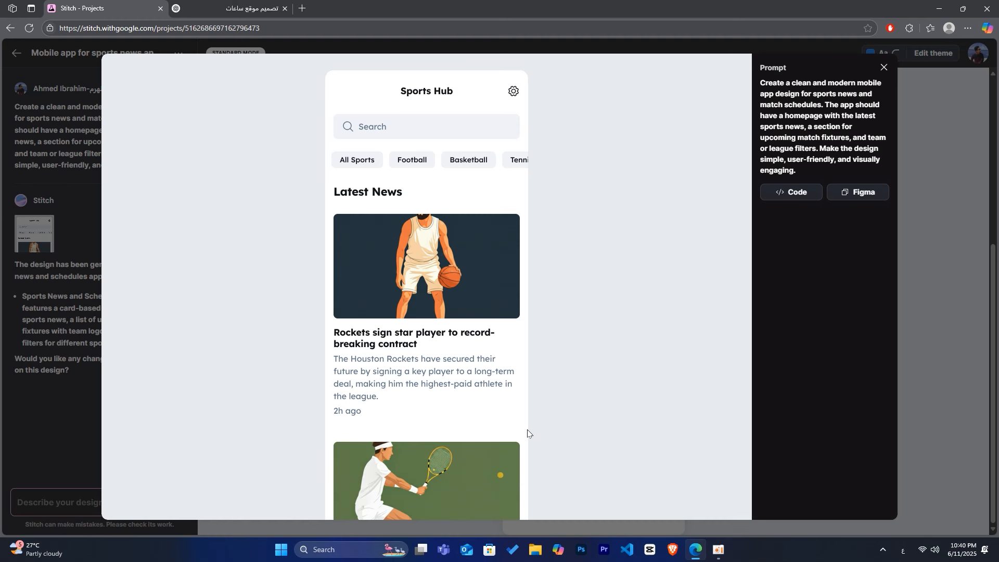
pyautogui.click(962, 194)
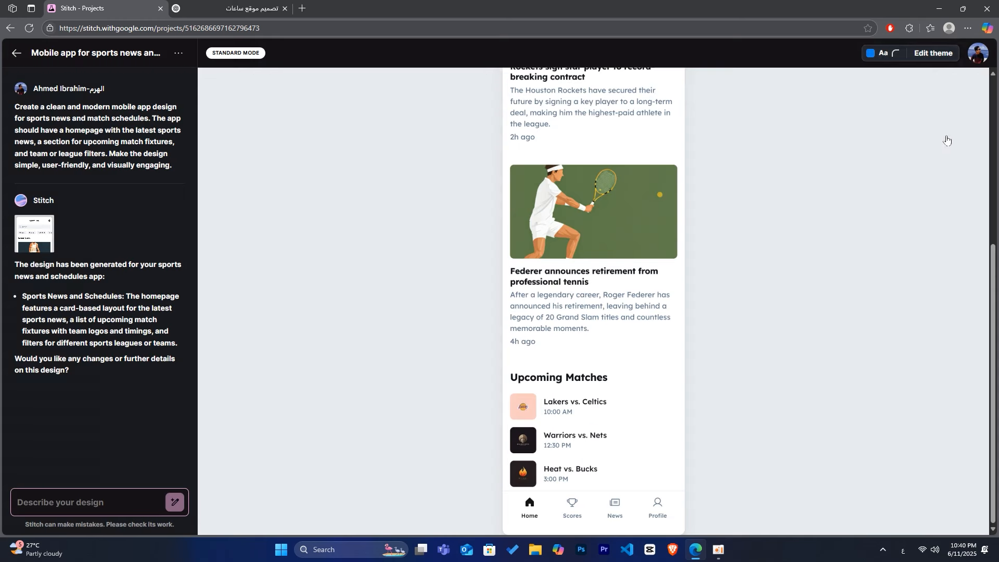
# View the sports app theme's font choices, try green and #607AFB as its color, and close the theme settings without applying.
pyautogui.click(885, 53)
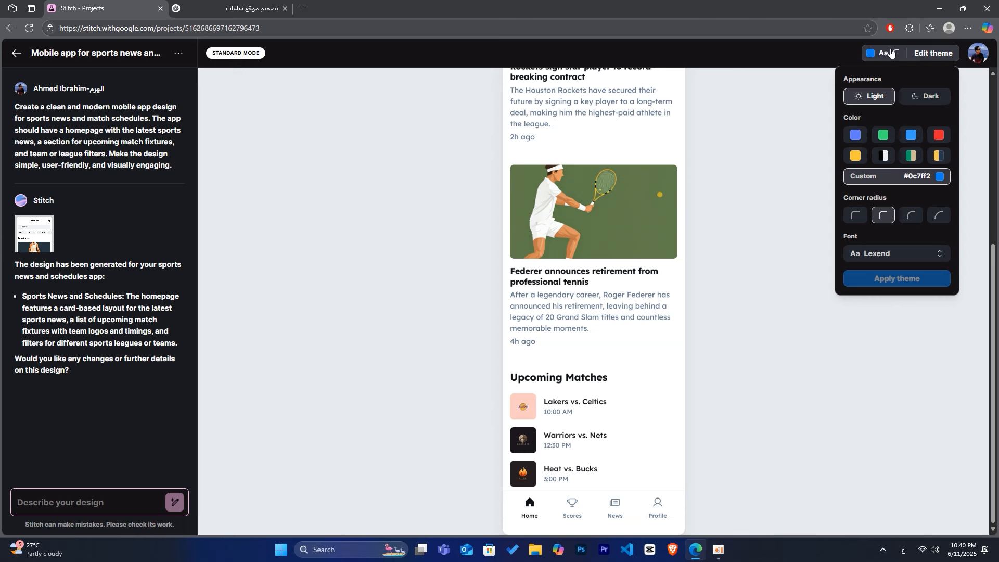
pyautogui.click(913, 258)
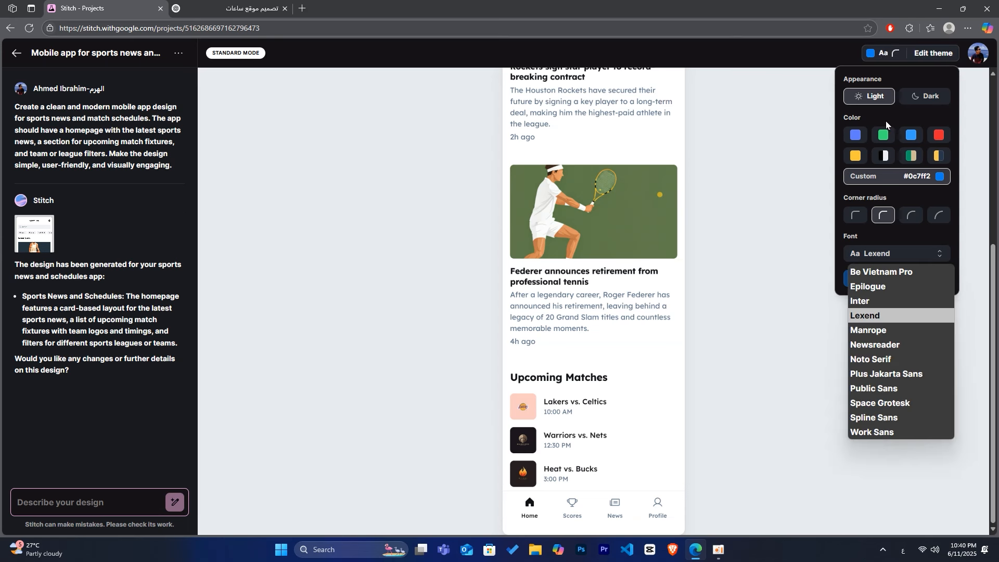
pyautogui.click(883, 136)
pyautogui.click(856, 135)
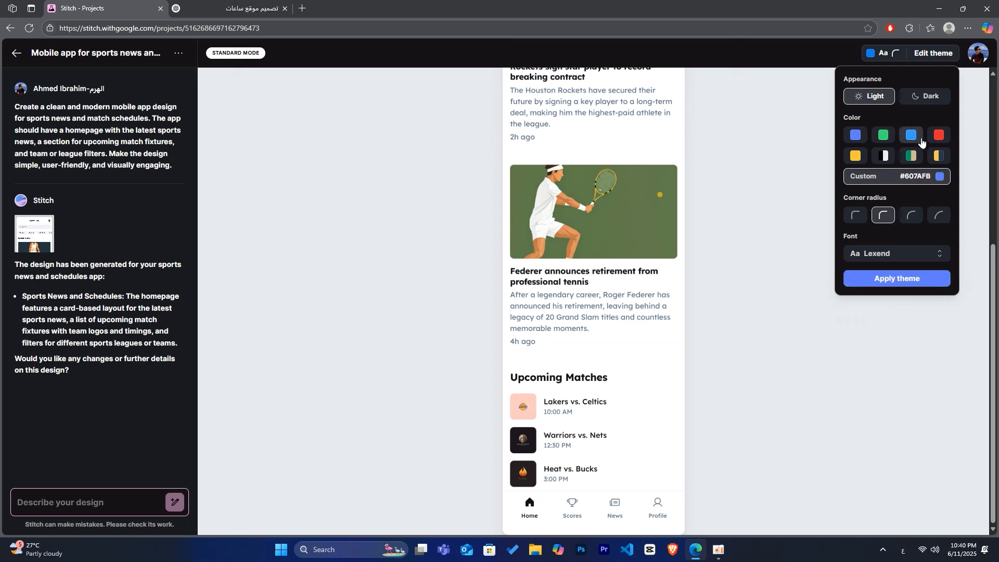
pyautogui.scroll(5, 597, 319)
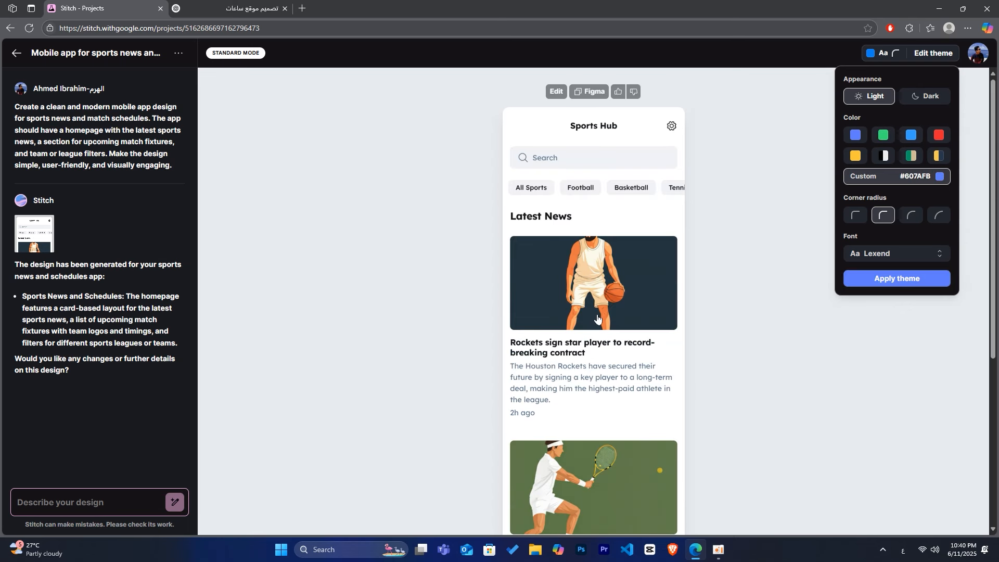
pyautogui.click(933, 53)
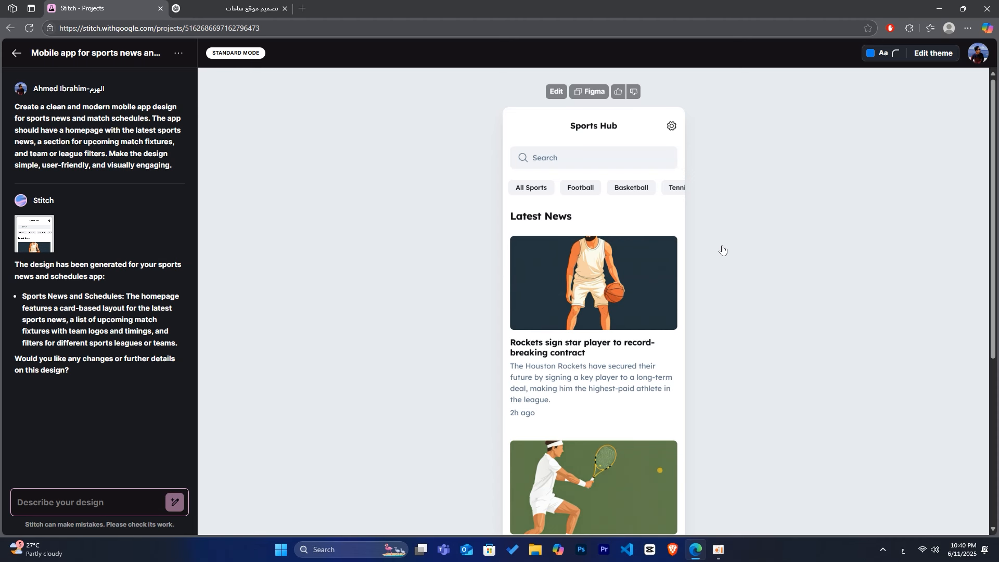
# Preview the sports app design again, check its Upcoming Matches section, and return to the project canvas.
pyautogui.click(677, 312)
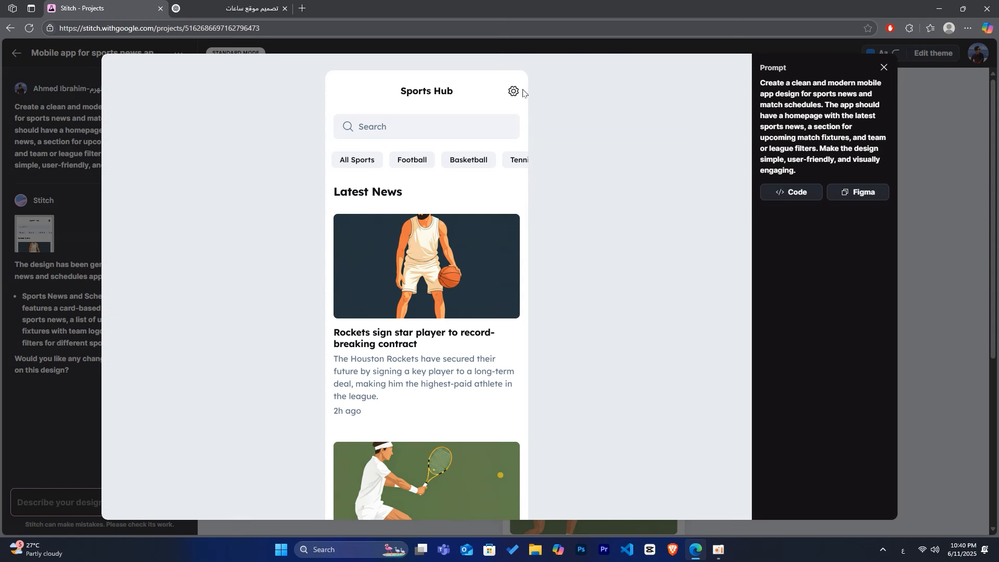
pyautogui.scroll(-6, 469, 330)
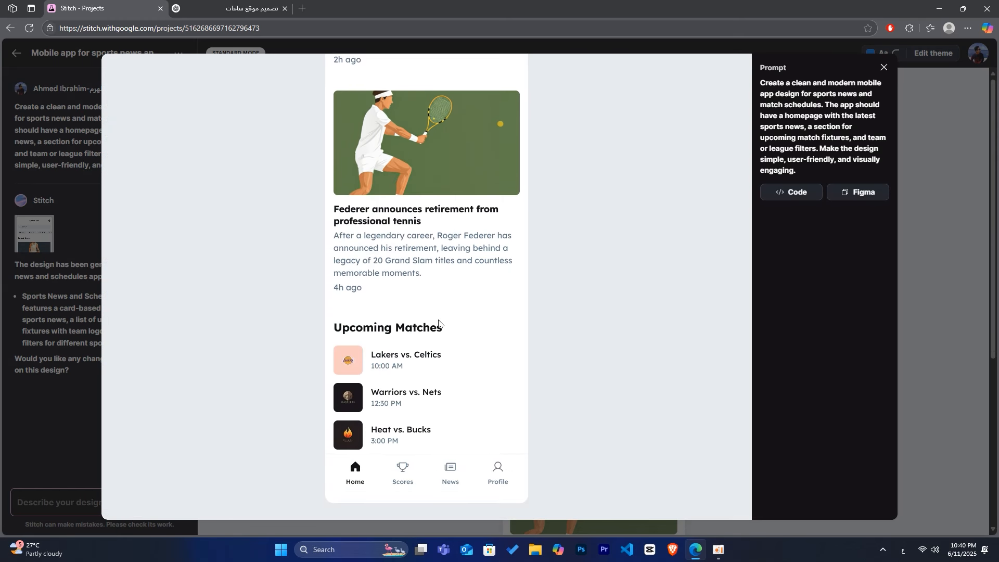
pyautogui.scroll(7, 440, 314)
pyautogui.click(293, 316)
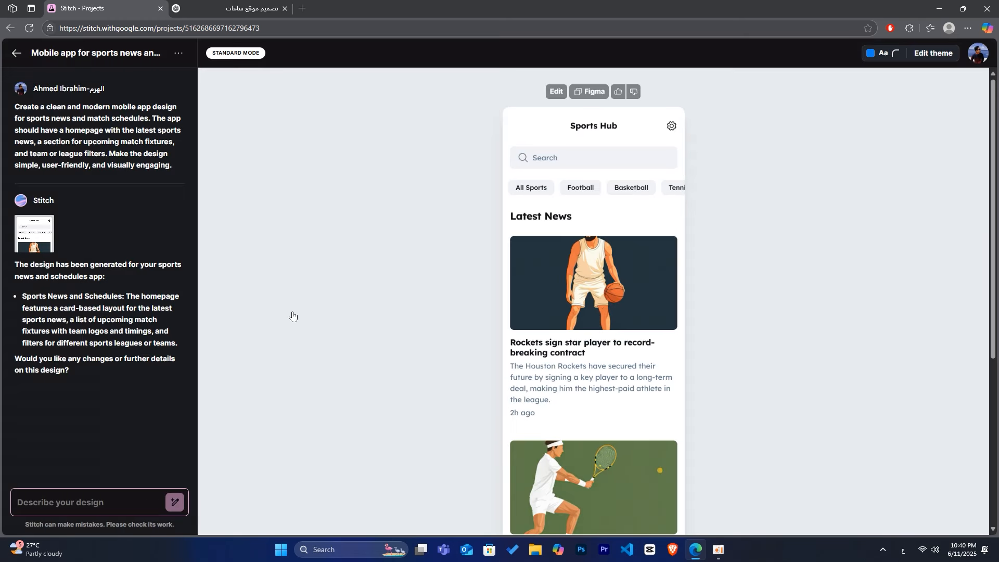
# Review the sports app design on the canvas, from the sport filters and Latest News down to Upcoming Matches.
pyautogui.scroll(-5, 633, 254)
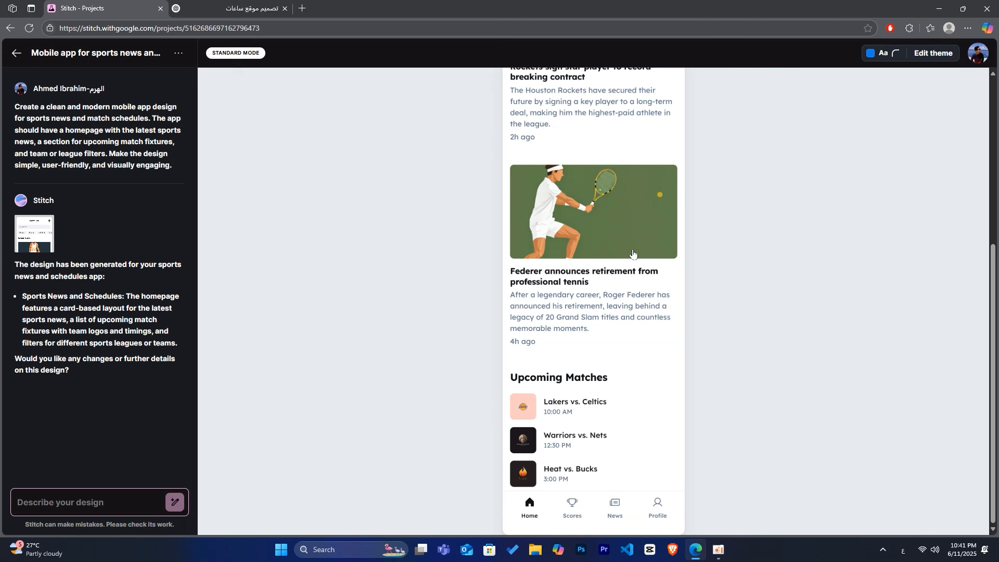
pyautogui.click(72, 506)
pyautogui.scroll(5, 450, 193)
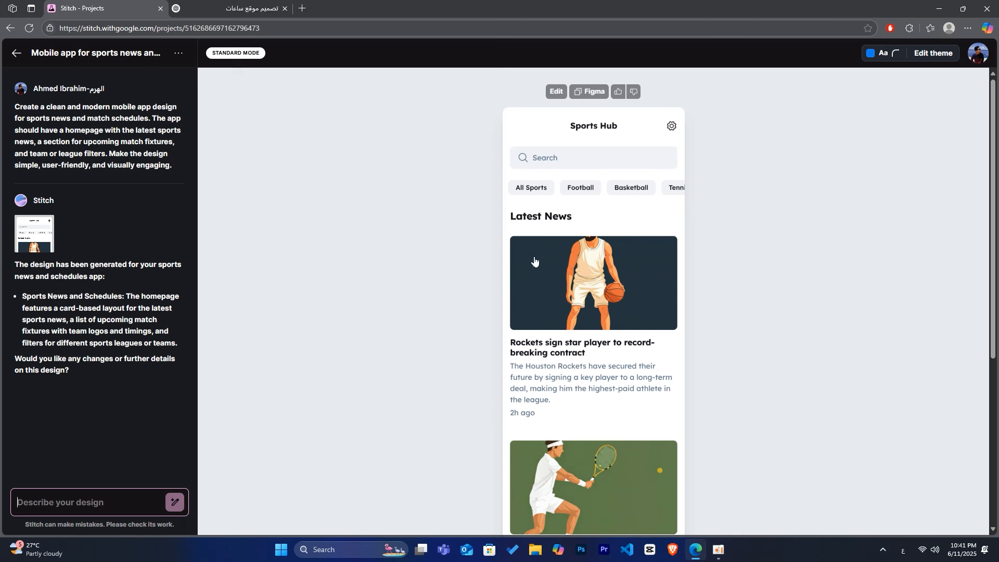
pyautogui.scroll(-2, 814, 295)
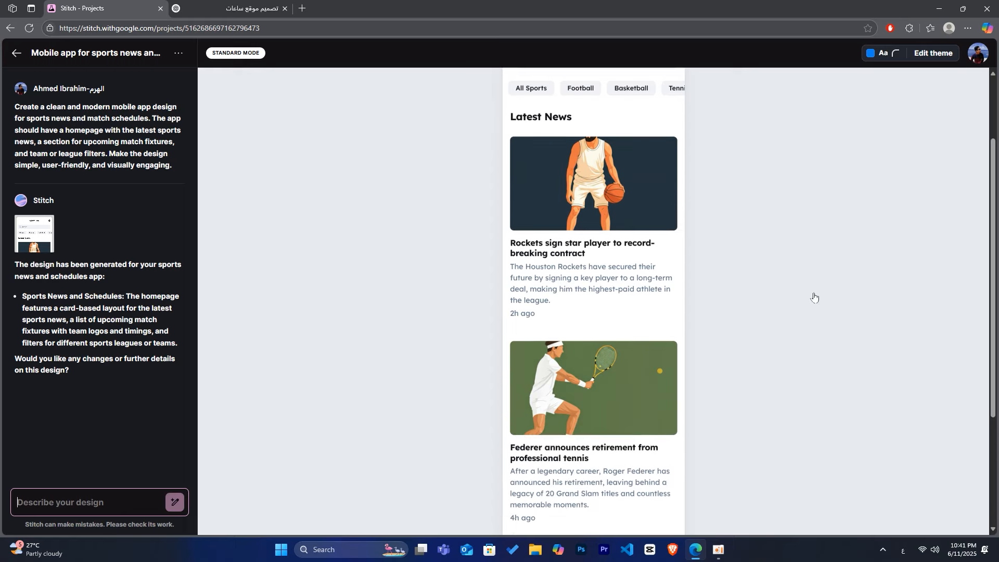
pyautogui.click(654, 345)
pyautogui.press('Escape')
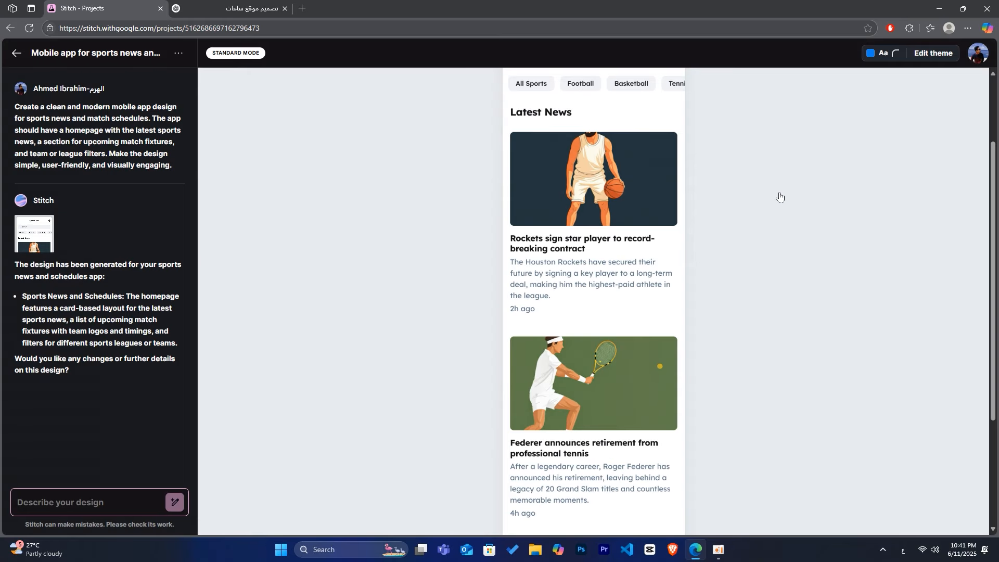
# View the generated HTML code of the sports app design, read through to the Latest News markup, and close the code view.
pyautogui.click(894, 53)
pyautogui.click(817, 196)
pyautogui.click(792, 192)
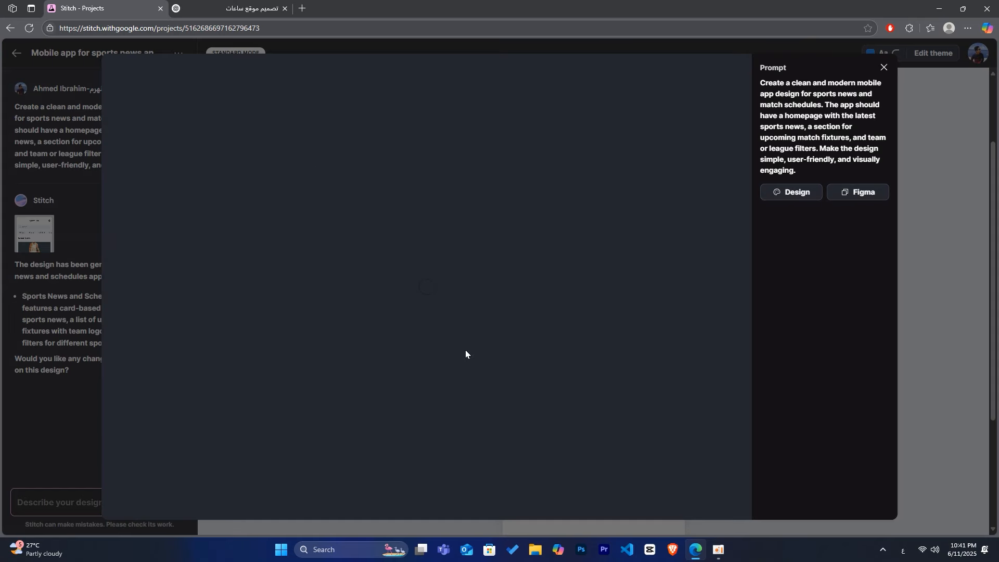
pyautogui.scroll(-4, 441, 210)
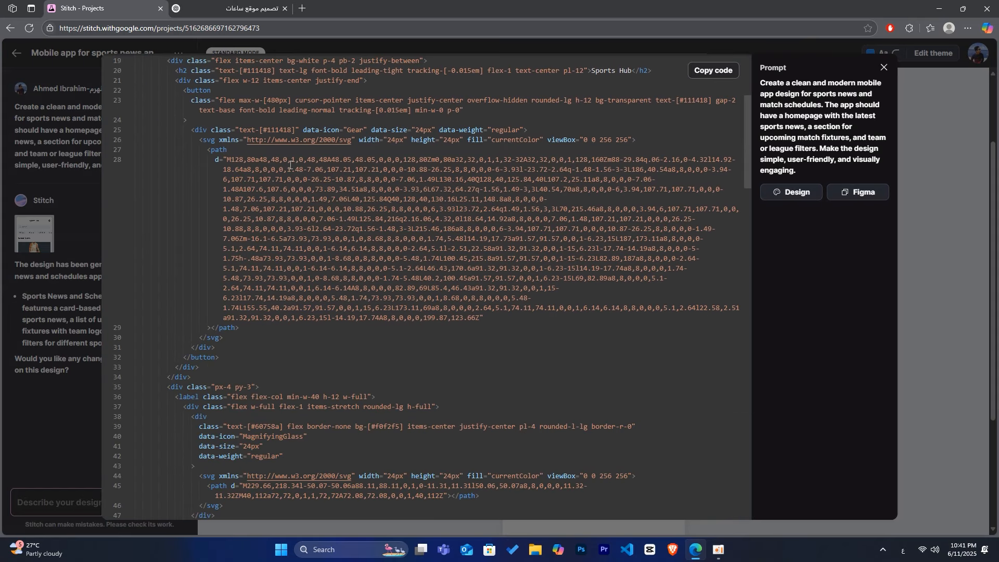
pyautogui.scroll(-3, 300, 224)
pyautogui.scroll(-5, 310, 282)
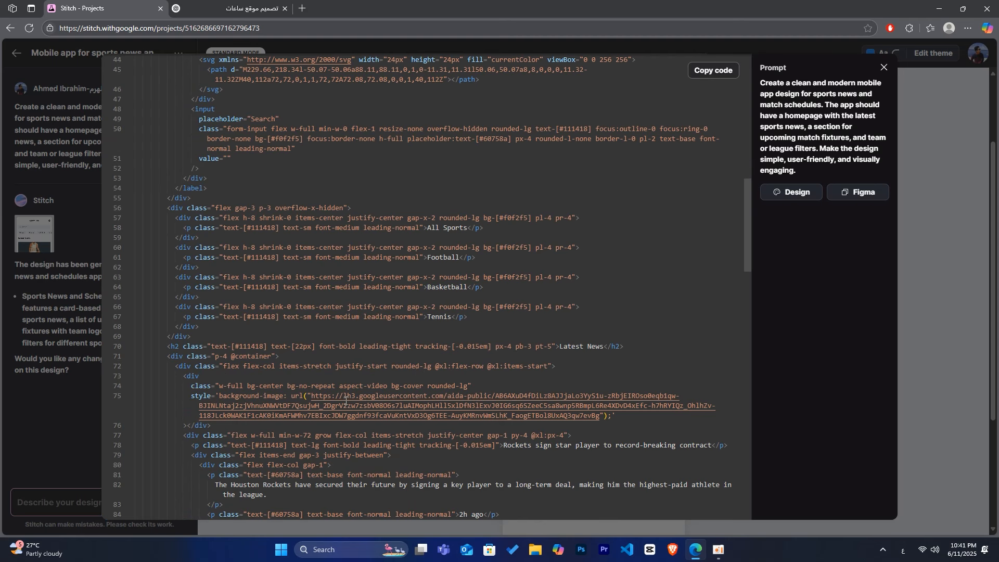
pyautogui.scroll(-3, 202, 356)
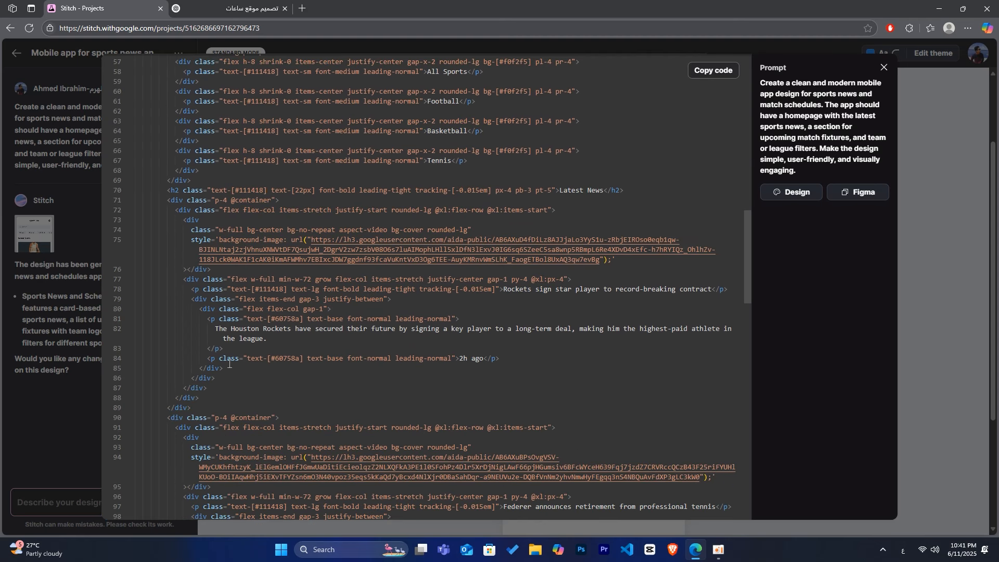
pyautogui.click(45, 279)
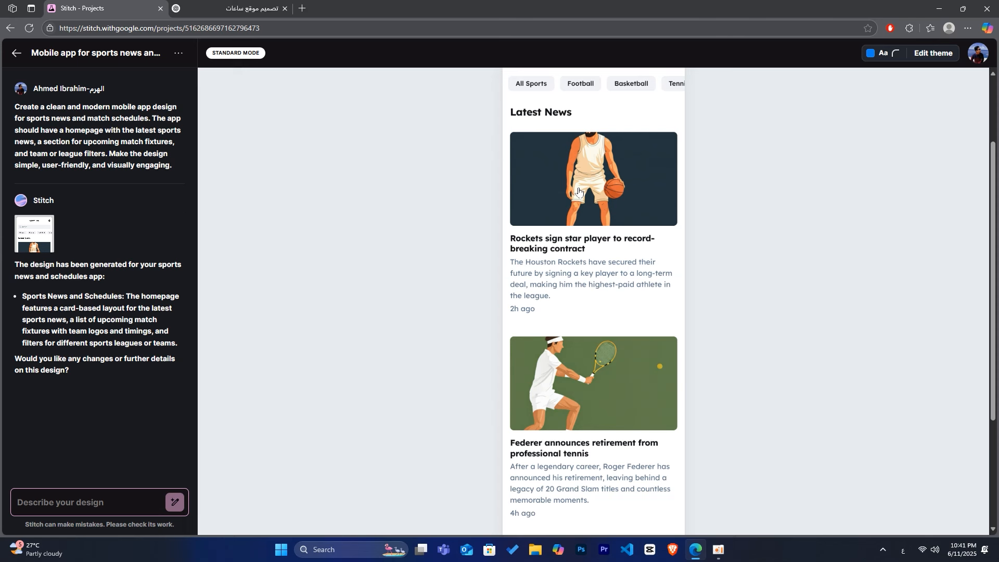
# Open the enlarged sports app preview, check the tennis image's context options and the Upcoming Matches section, and close the preview.
pyautogui.scroll(3, 579, 191)
pyautogui.click(602, 208)
pyautogui.scroll(-6, 492, 177)
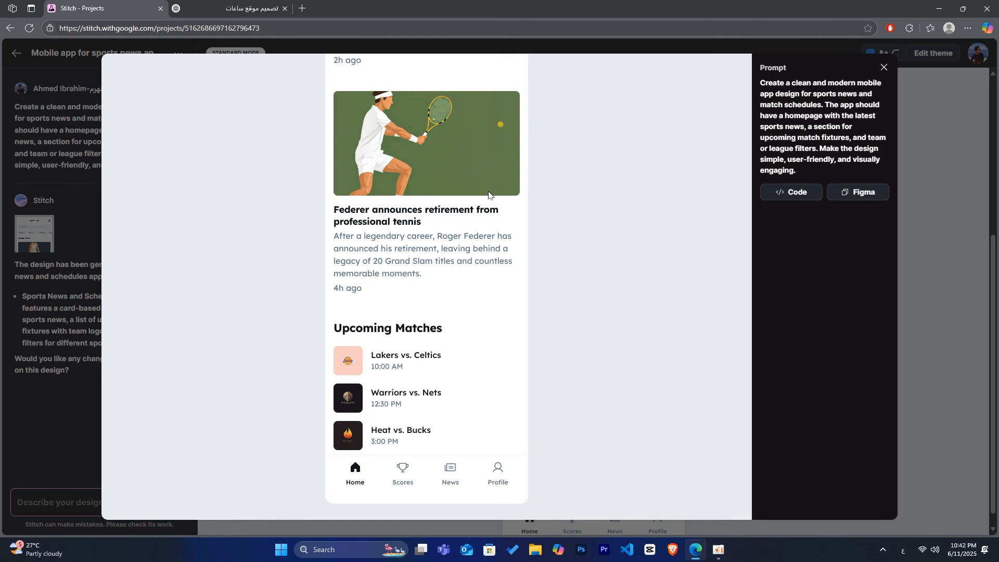
pyautogui.rightClick(489, 195)
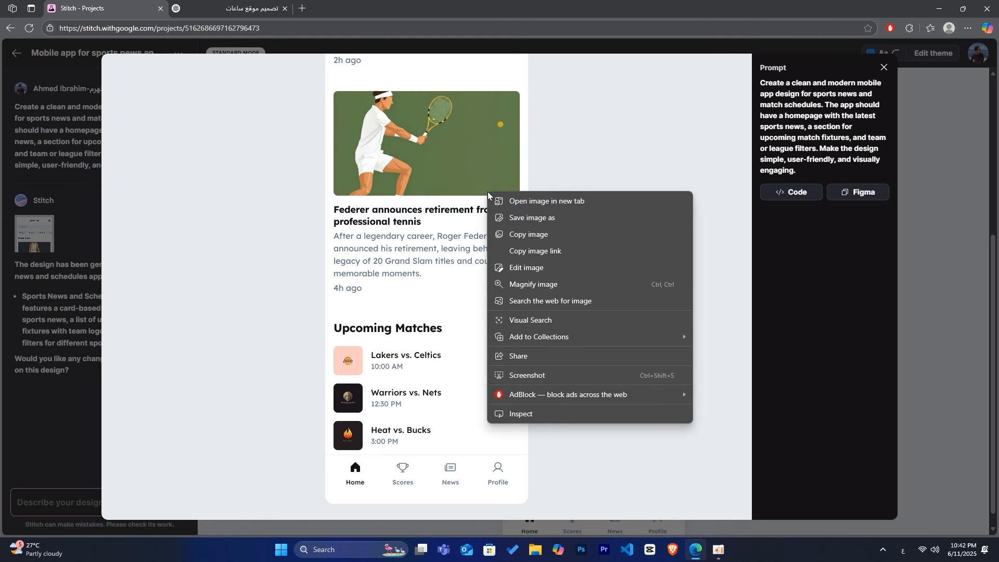
pyautogui.click(445, 204)
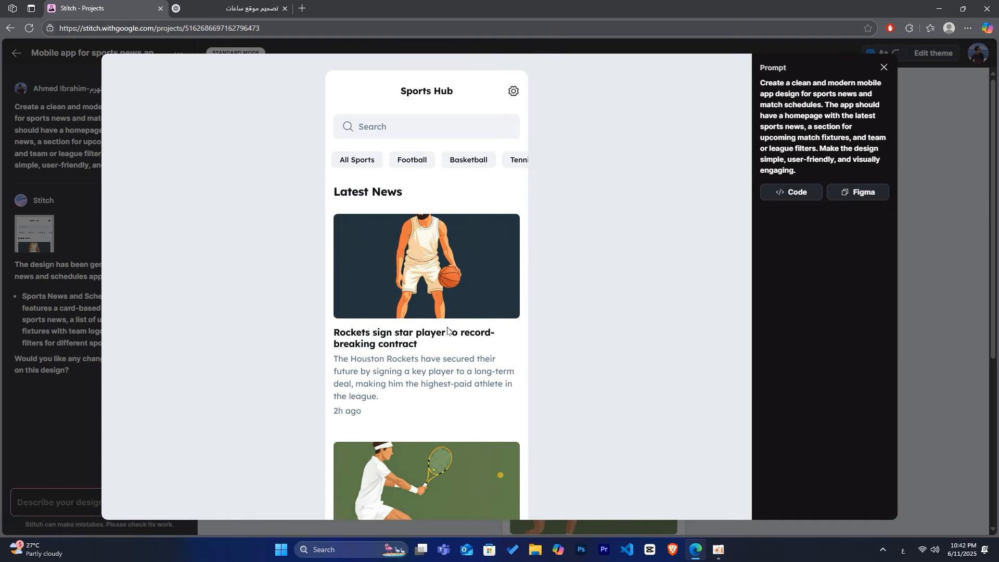
pyautogui.scroll(-6, 469, 349)
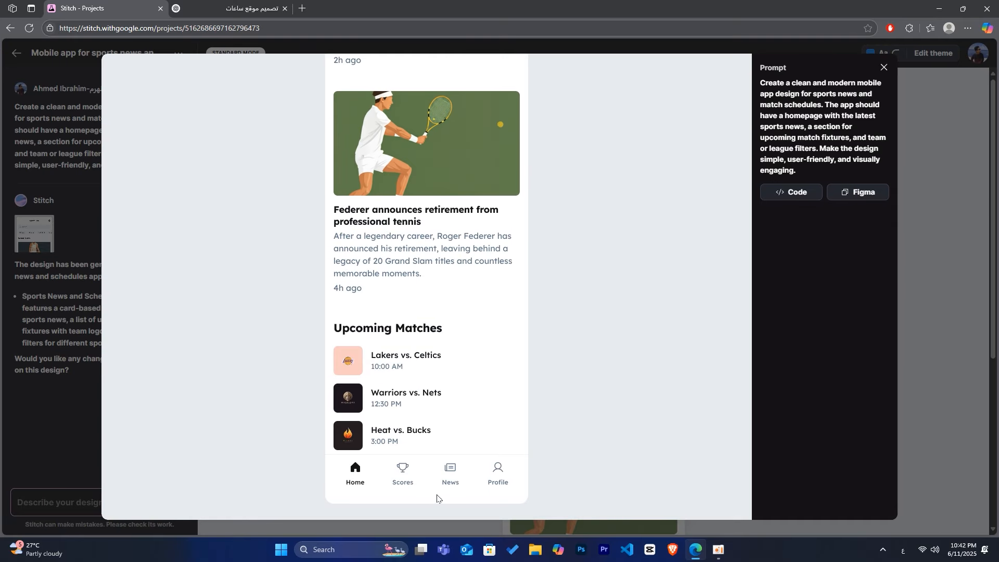
pyautogui.press('Escape')
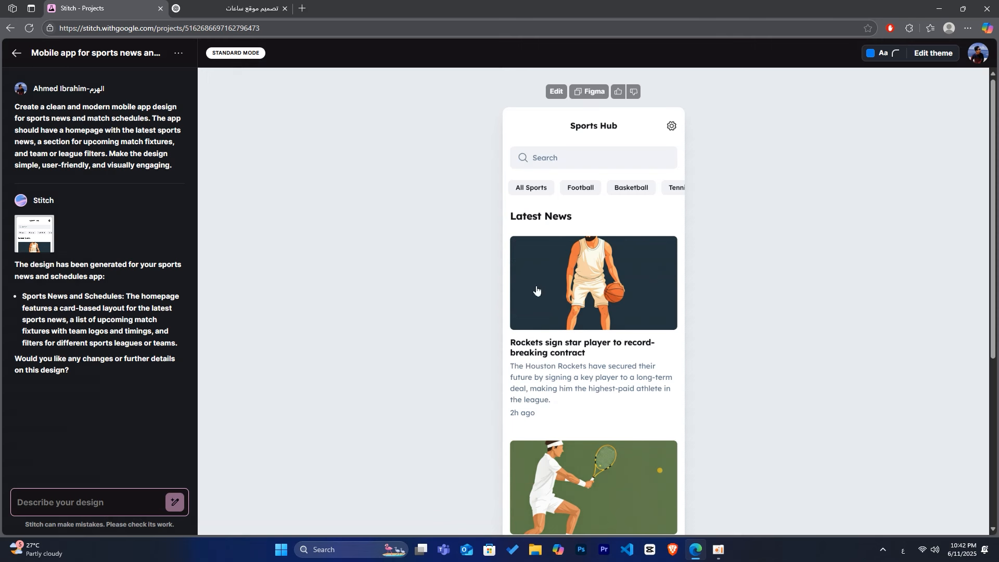